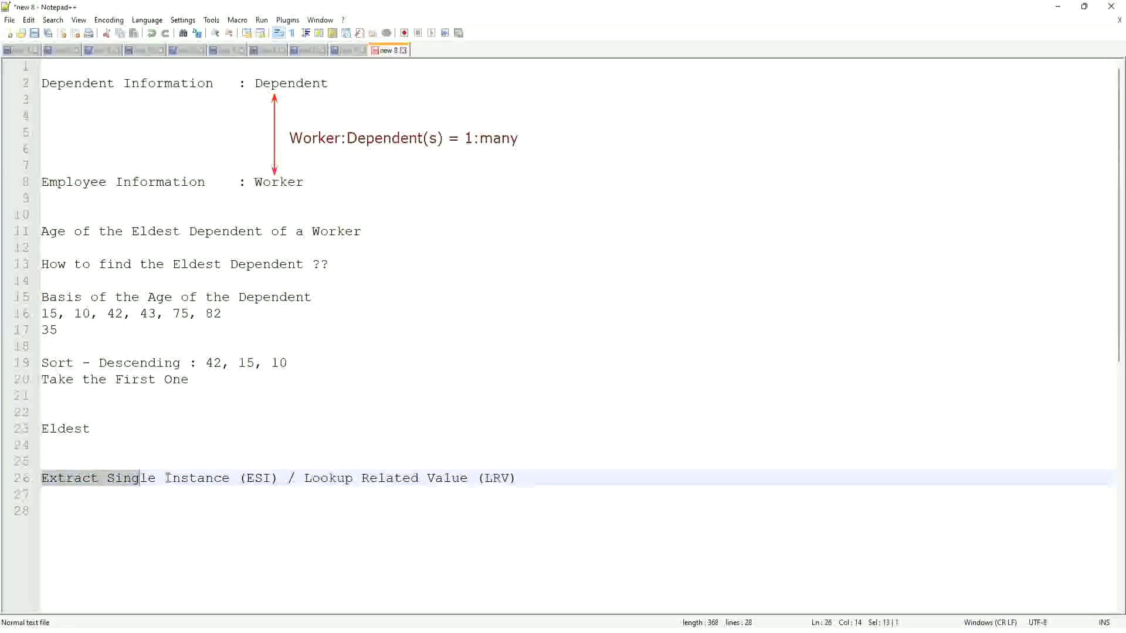
{"action": "key", "text": "shift+Right"}
{"action": "key", "text": "shift+Right"}
{"action": "key", "text": "shift+Right"}
{"action": "key", "text": "shift+Right"}
{"action": "key", "text": "shift+Right"}
{"action": "key", "text": "shift+Right"}
{"action": "key", "text": "shift+Right"}
{"action": "key", "text": "shift+Right"}
{"action": "key", "text": "shift+Right"}
{"action": "key", "text": "shift+Right"}
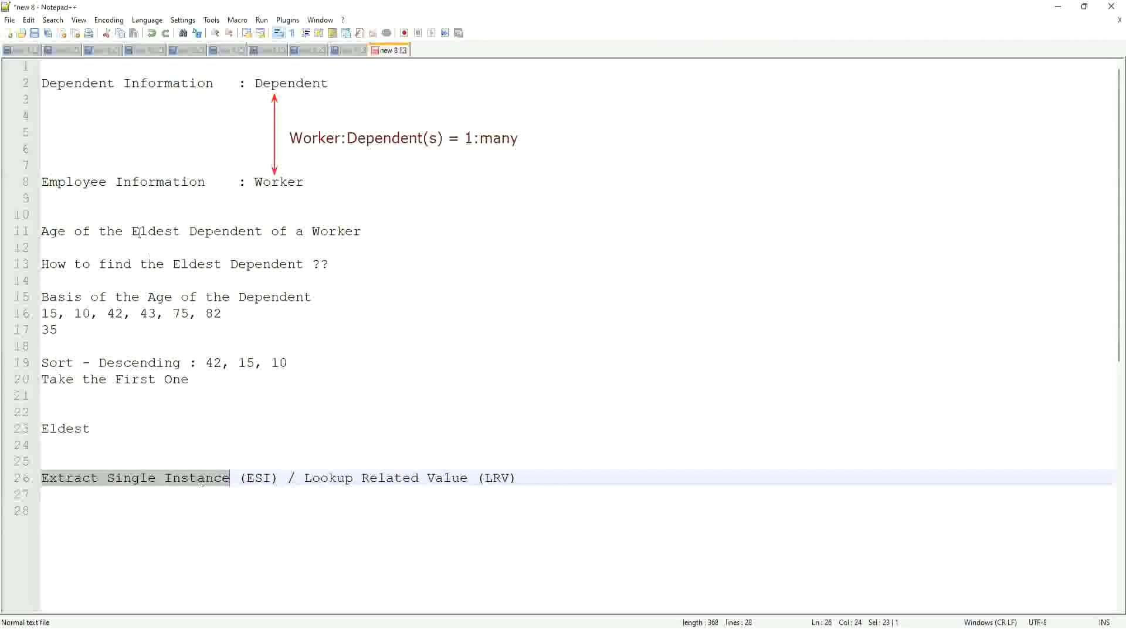
- Start a proxy session acting on behalf of the chosen worker
{"action": "left_click", "coordinate": [378, 232]}
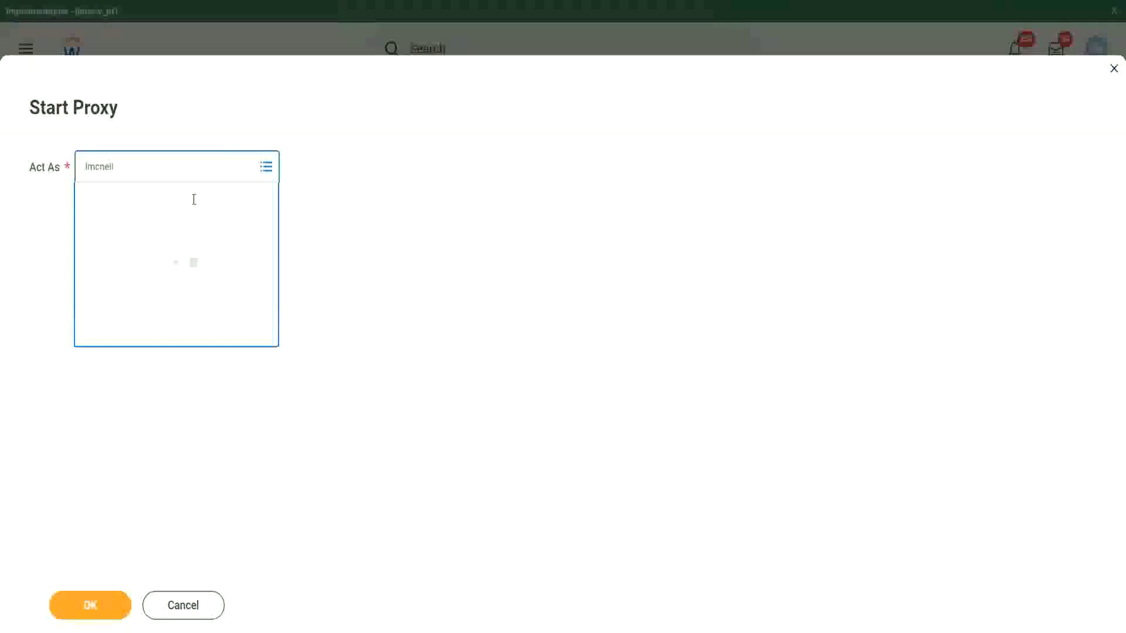
{"action": "left_click", "coordinate": [194, 199]}
{"action": "left_click", "coordinate": [97, 608]}
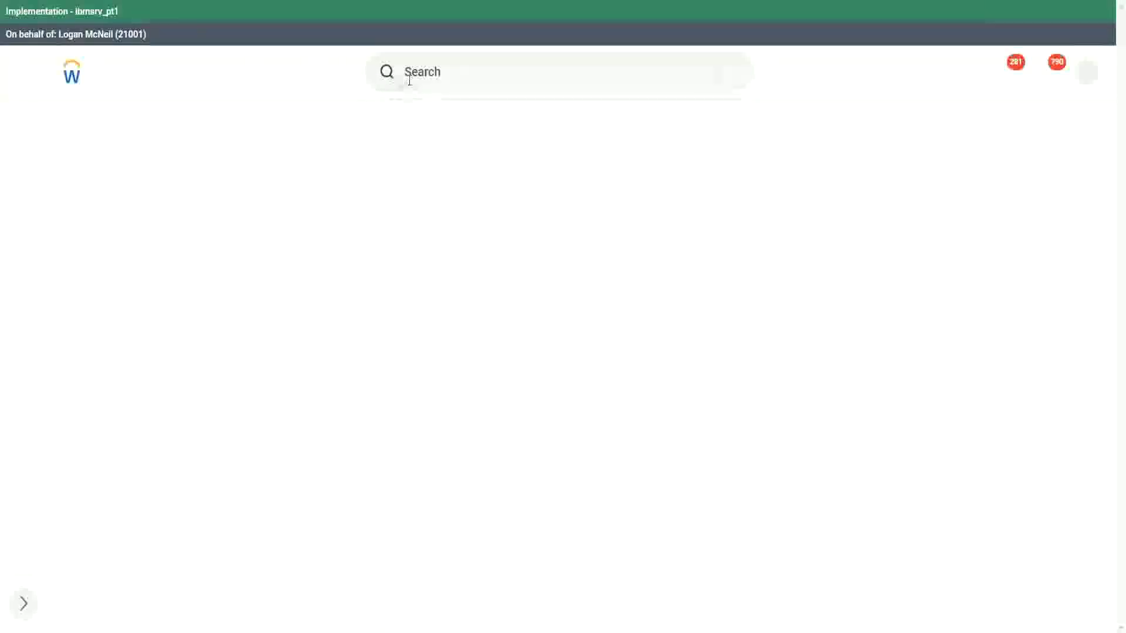
- Search Workday for 'rd: ww' to list the four WW reports
{"action": "left_click", "coordinate": [448, 75]}
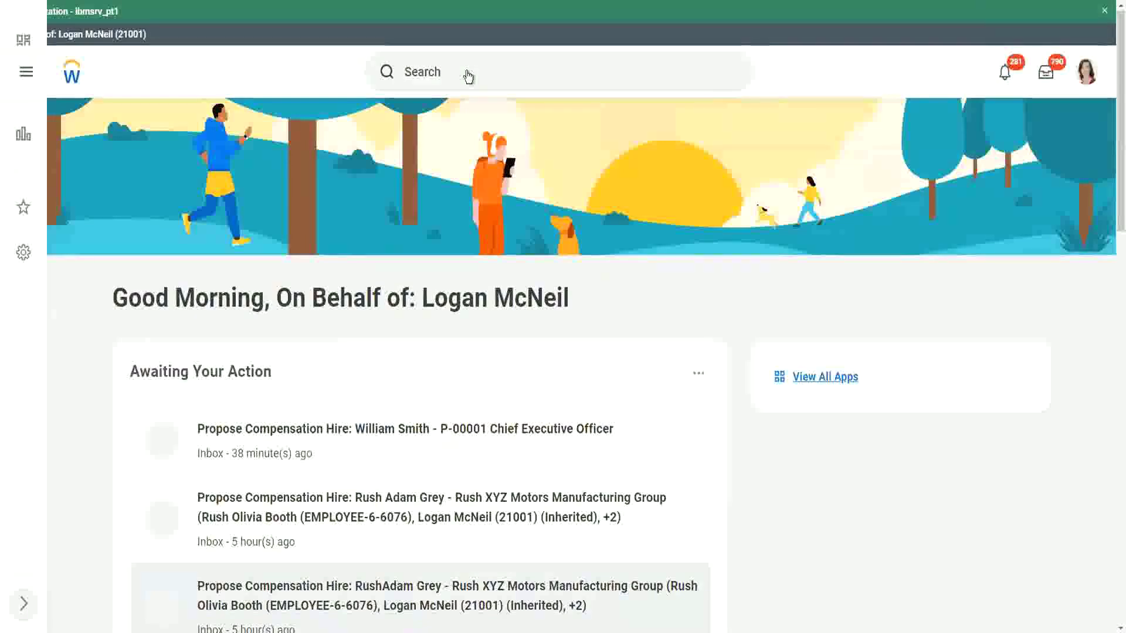
{"action": "left_click", "coordinate": [467, 71]}
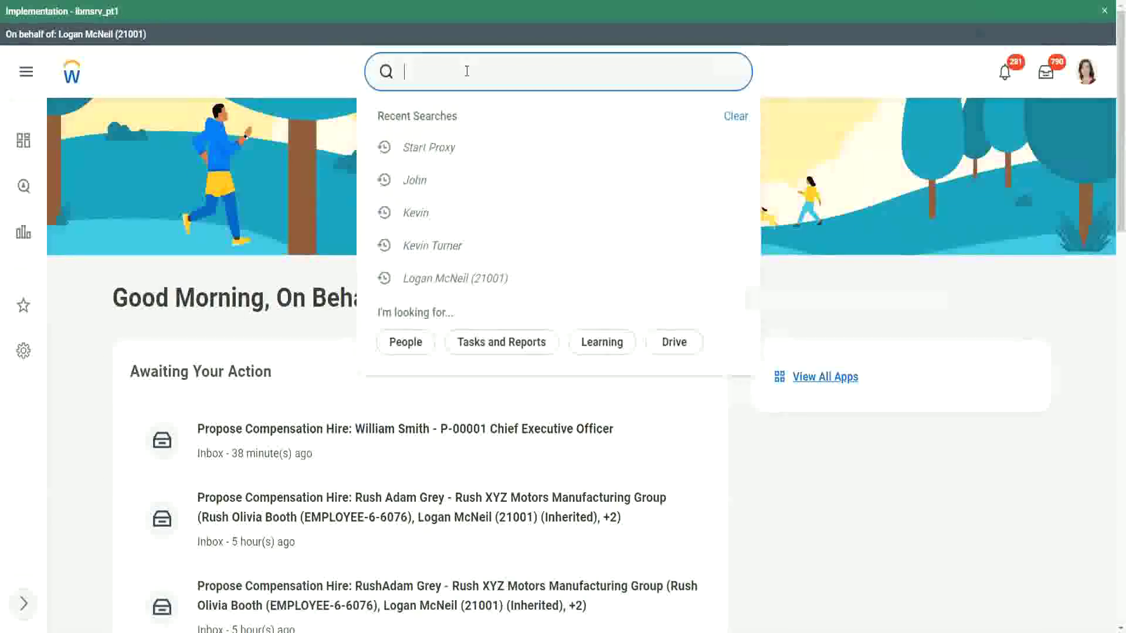
{"action": "type", "text": "rd: ww"}
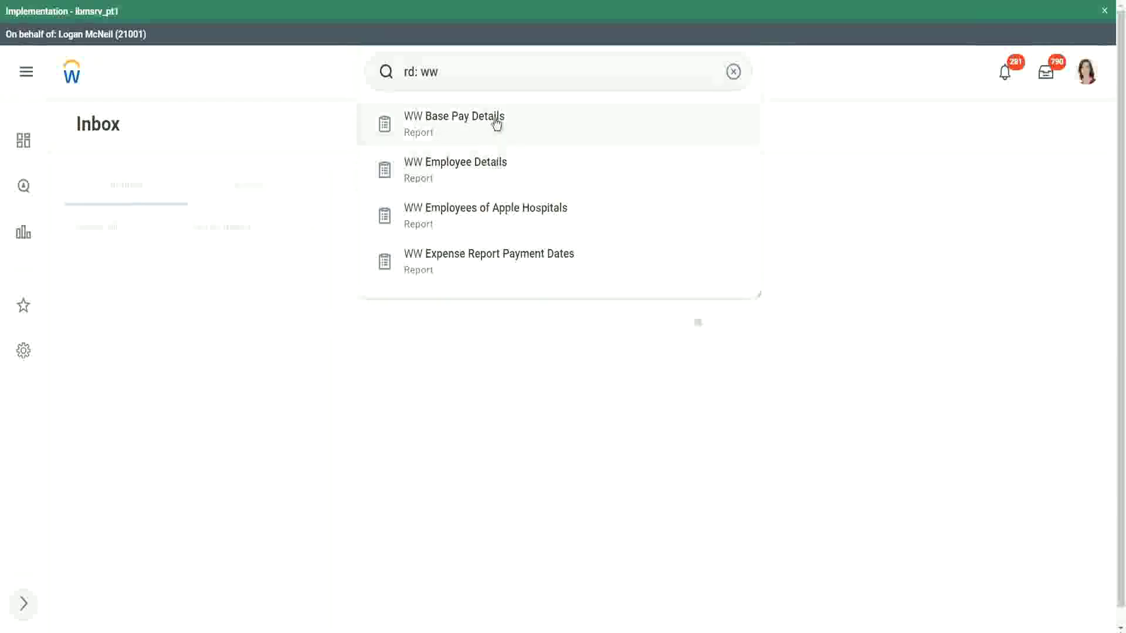
- Open the WW Base Pay Details report and review its 10 columns, including dependents' name and age
{"action": "left_click", "coordinate": [497, 120]}
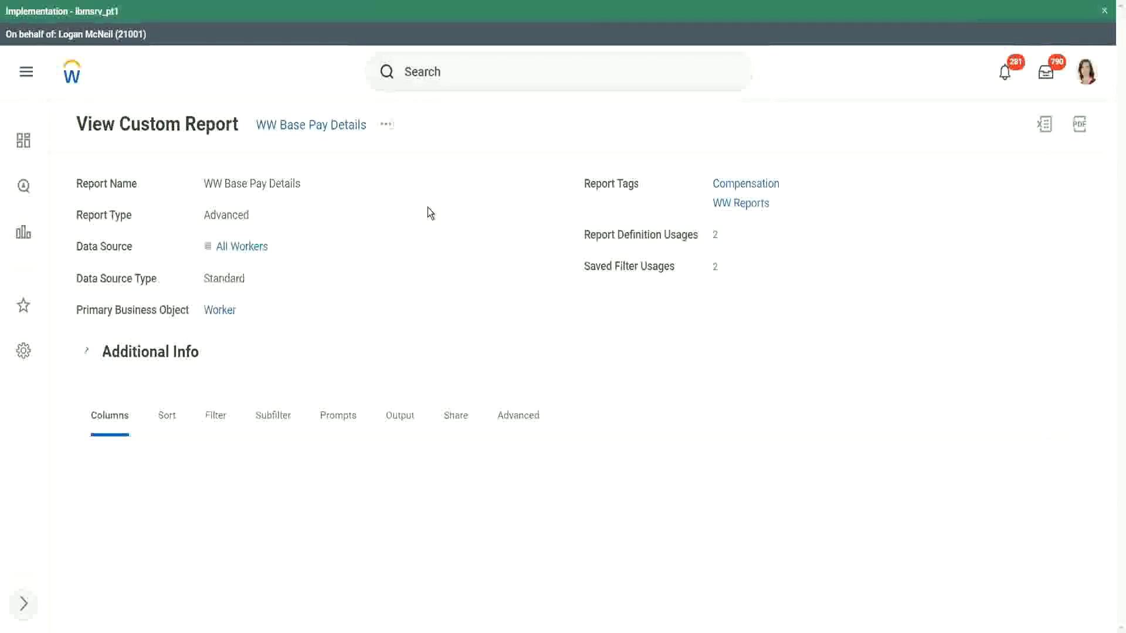
{"action": "scroll", "coordinate": [412, 277], "scroll_direction": "down", "scroll_amount": 3}
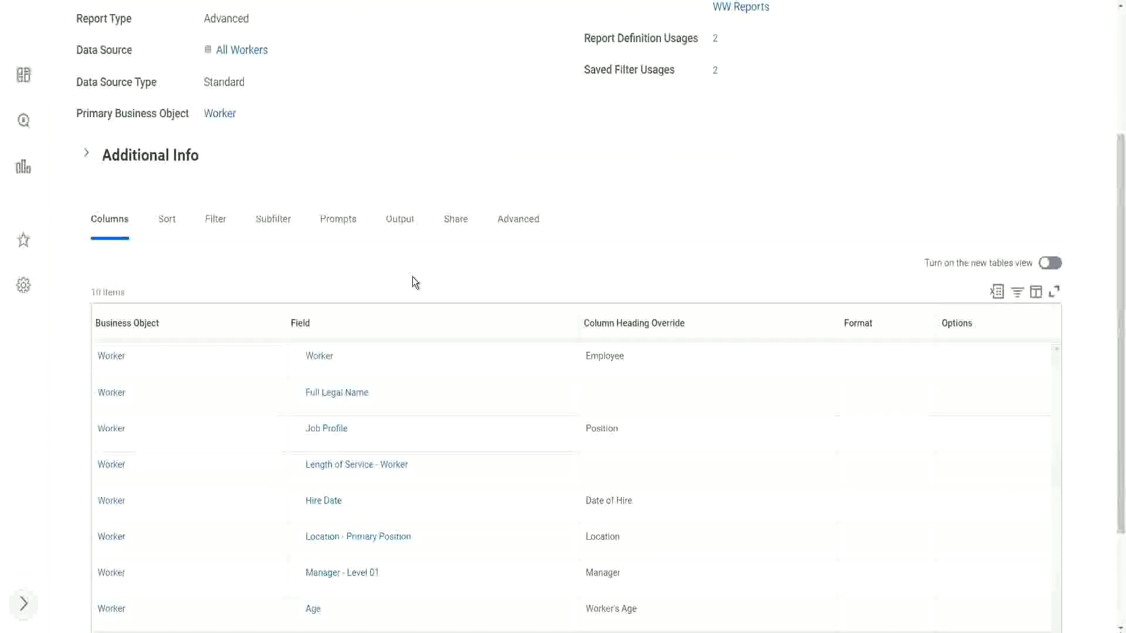
{"action": "scroll", "coordinate": [413, 277], "scroll_direction": "down", "scroll_amount": 2}
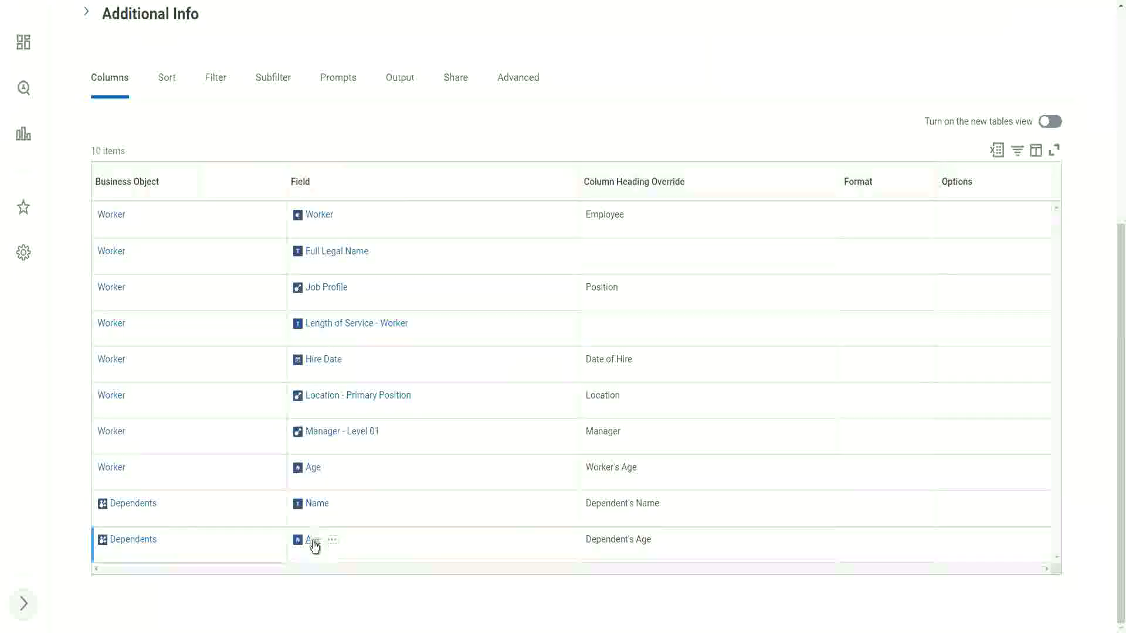
{"action": "scroll", "coordinate": [473, 419], "scroll_direction": "up", "scroll_amount": 1}
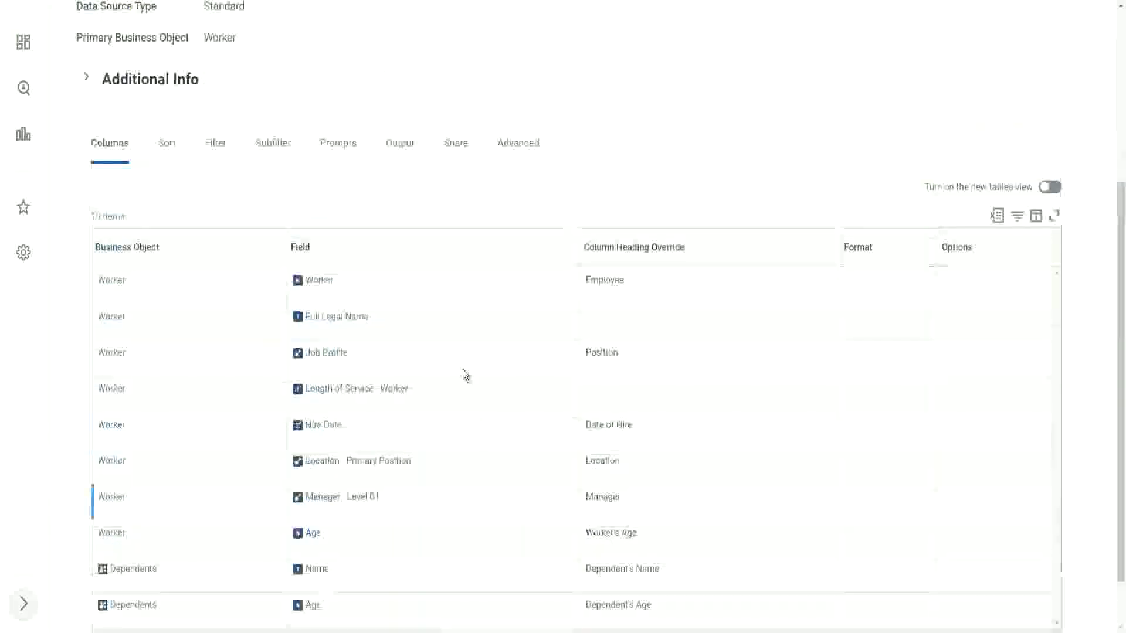
{"action": "scroll", "coordinate": [420, 184], "scroll_direction": "up", "scroll_amount": 4}
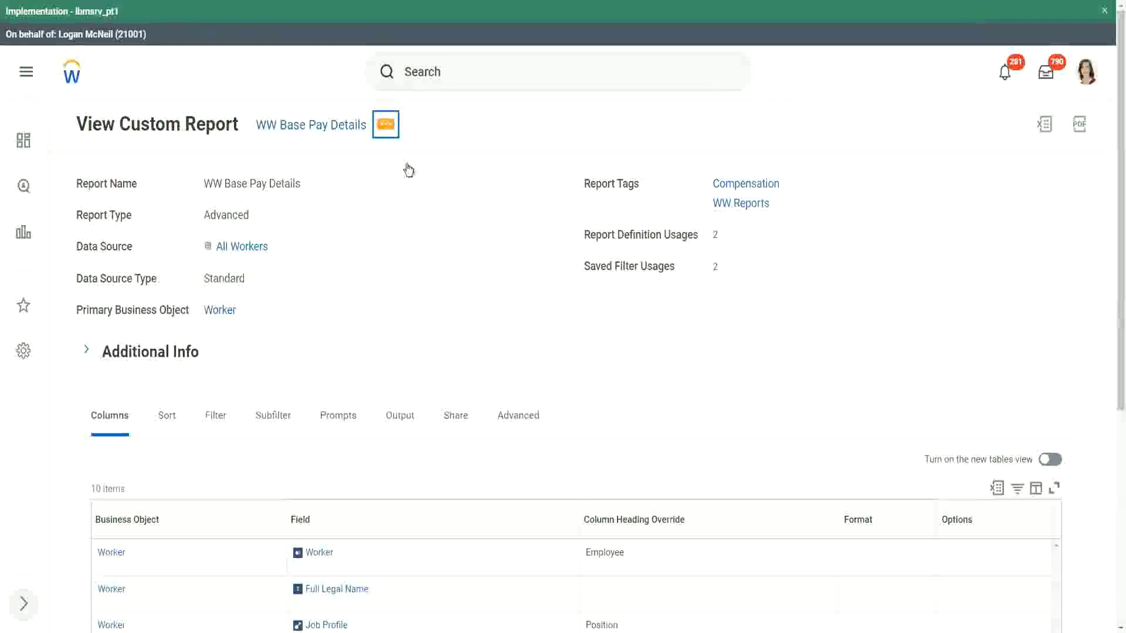
- Run WW Base Pay Details with a saved filter for hire dates 04/25/2021 to 04/24/2022
{"action": "mouse_move", "coordinate": [463, 184]}
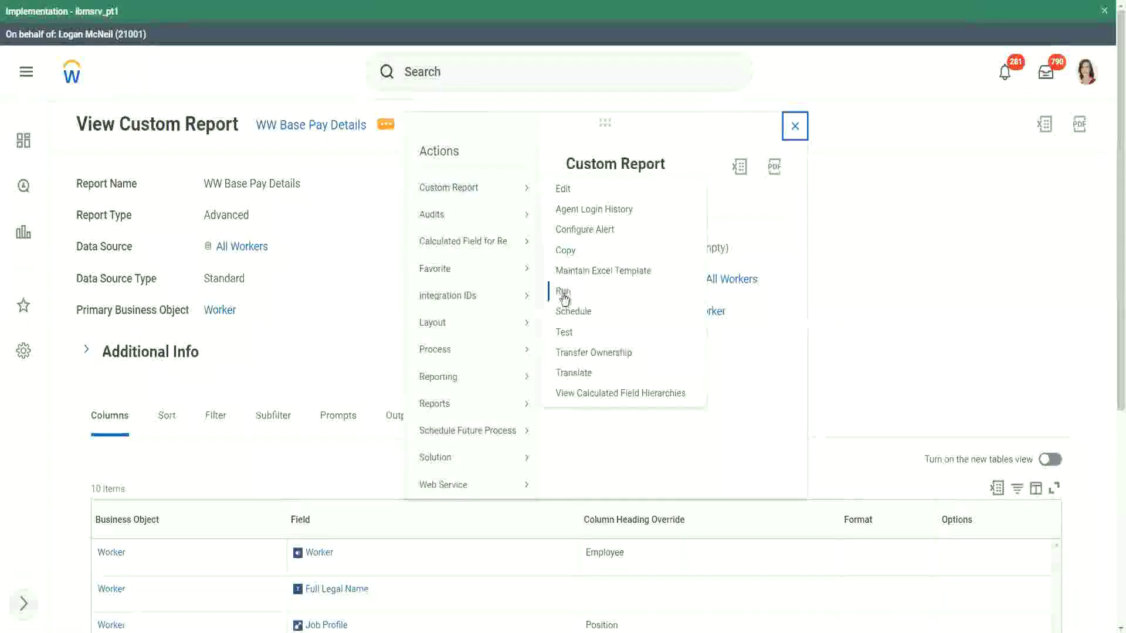
{"action": "left_click", "coordinate": [563, 293]}
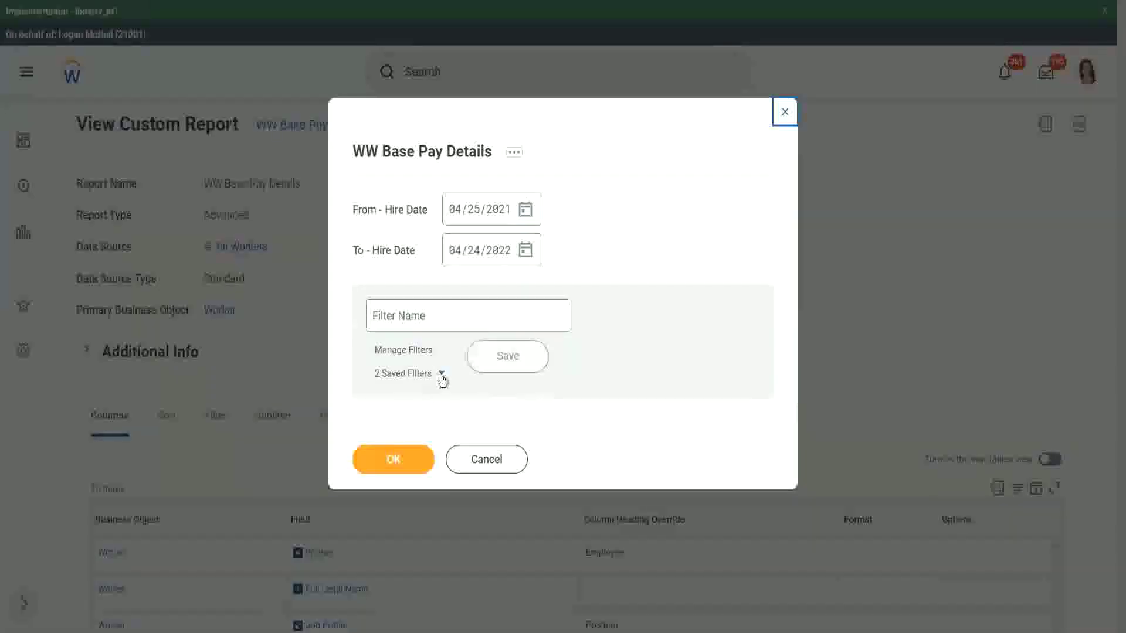
{"action": "left_click", "coordinate": [441, 376]}
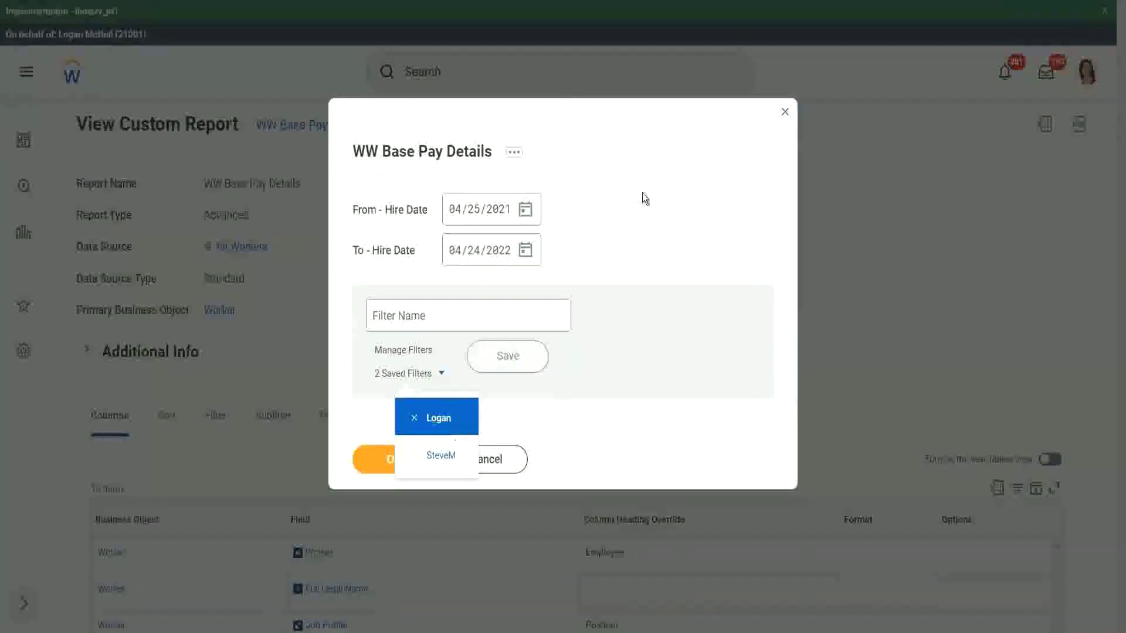
{"action": "left_click", "coordinate": [384, 459]}
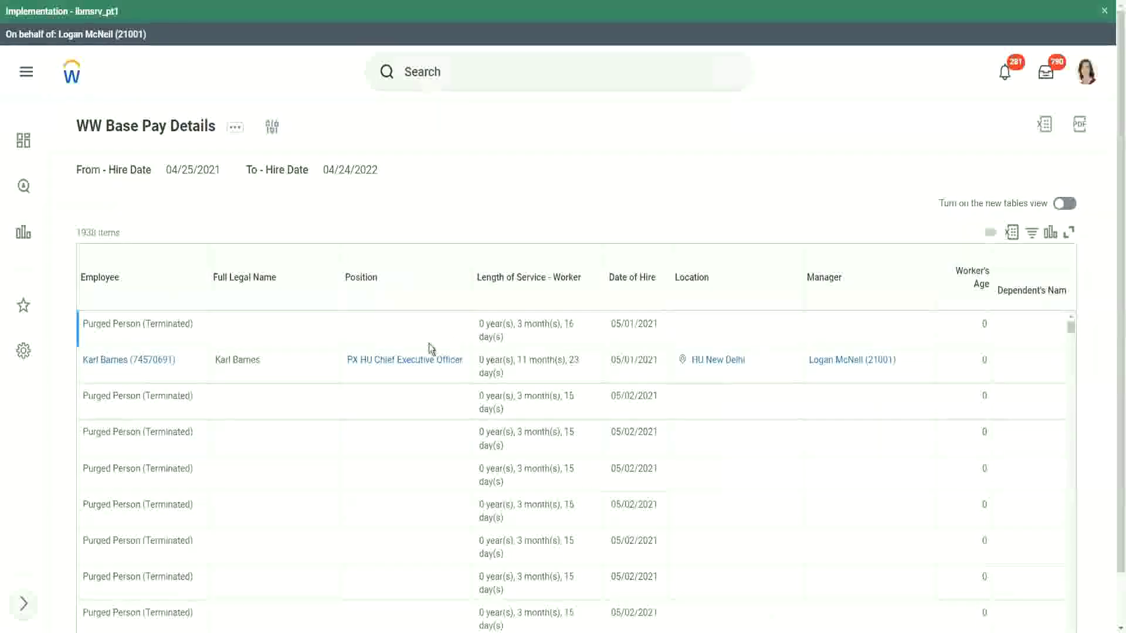
{"action": "scroll", "coordinate": [374, 353], "scroll_direction": "down", "scroll_amount": 3}
{"action": "scroll", "coordinate": [374, 355], "scroll_direction": "down", "scroll_amount": 5}
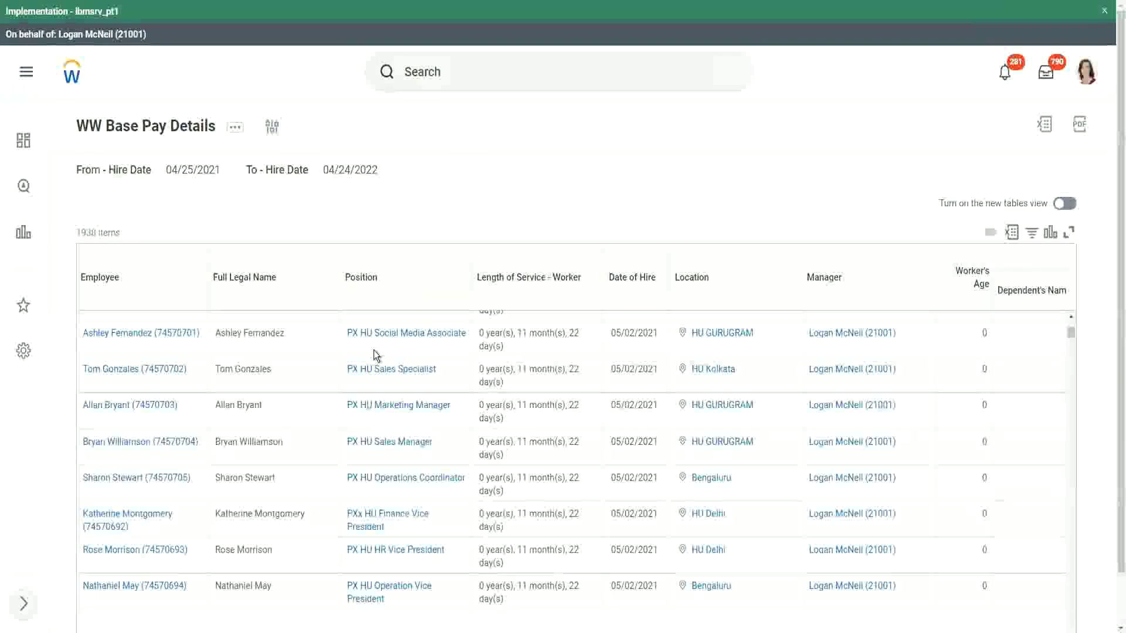
{"action": "scroll", "coordinate": [374, 351], "scroll_direction": "down", "scroll_amount": 2}
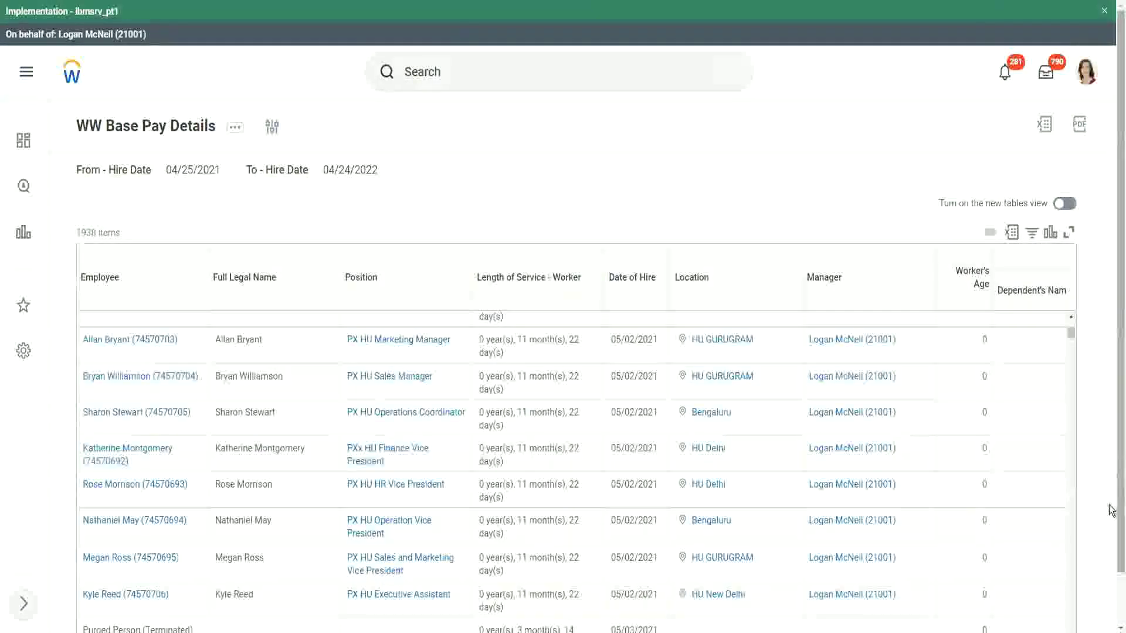
{"action": "scroll", "coordinate": [1113, 513], "scroll_direction": "down", "scroll_amount": 1}
{"action": "left_click_drag", "start_coordinate": [857, 621], "coordinate": [1040, 613]}
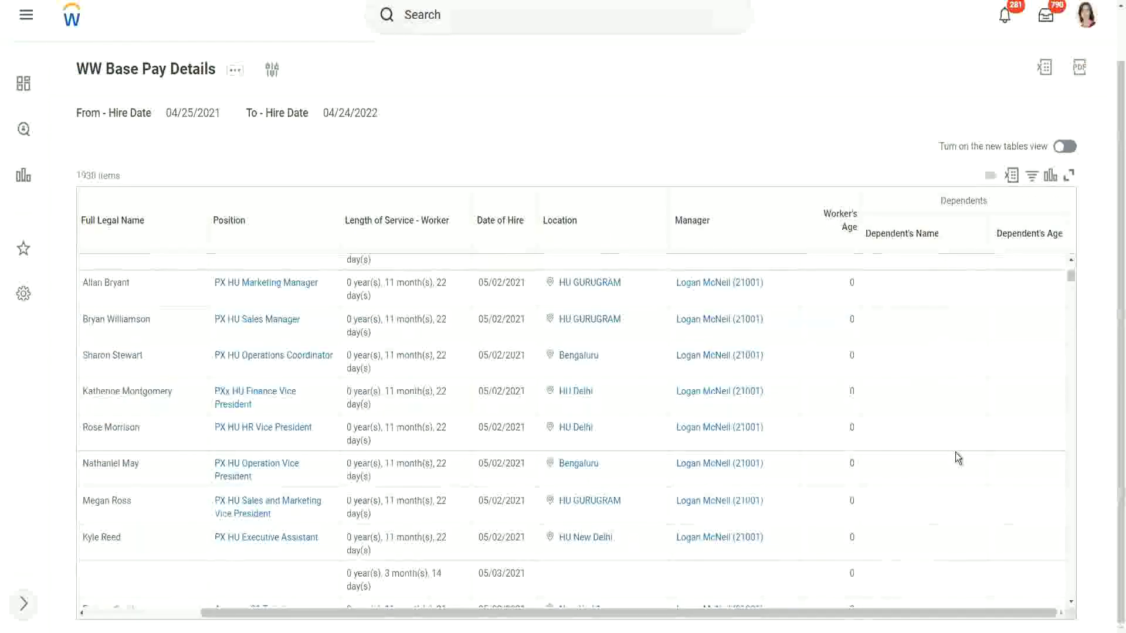
{"action": "scroll", "coordinate": [1000, 403], "scroll_direction": "down", "scroll_amount": 1}
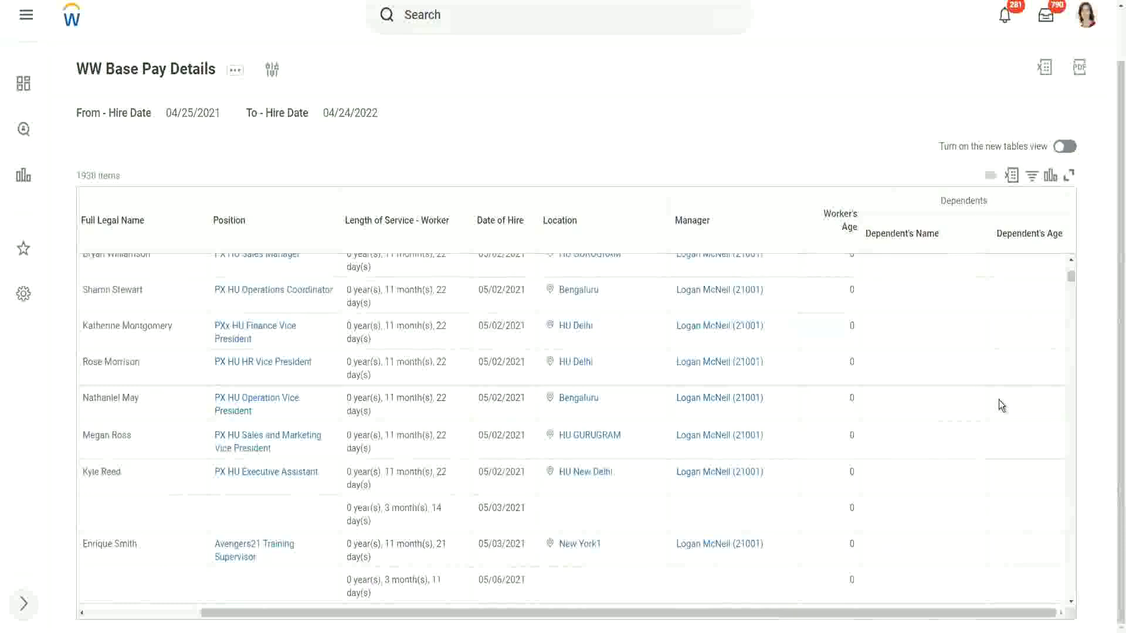
{"action": "scroll", "coordinate": [997, 399], "scroll_direction": "down", "scroll_amount": 7}
{"action": "scroll", "coordinate": [731, 339], "scroll_direction": "up", "scroll_amount": 7}
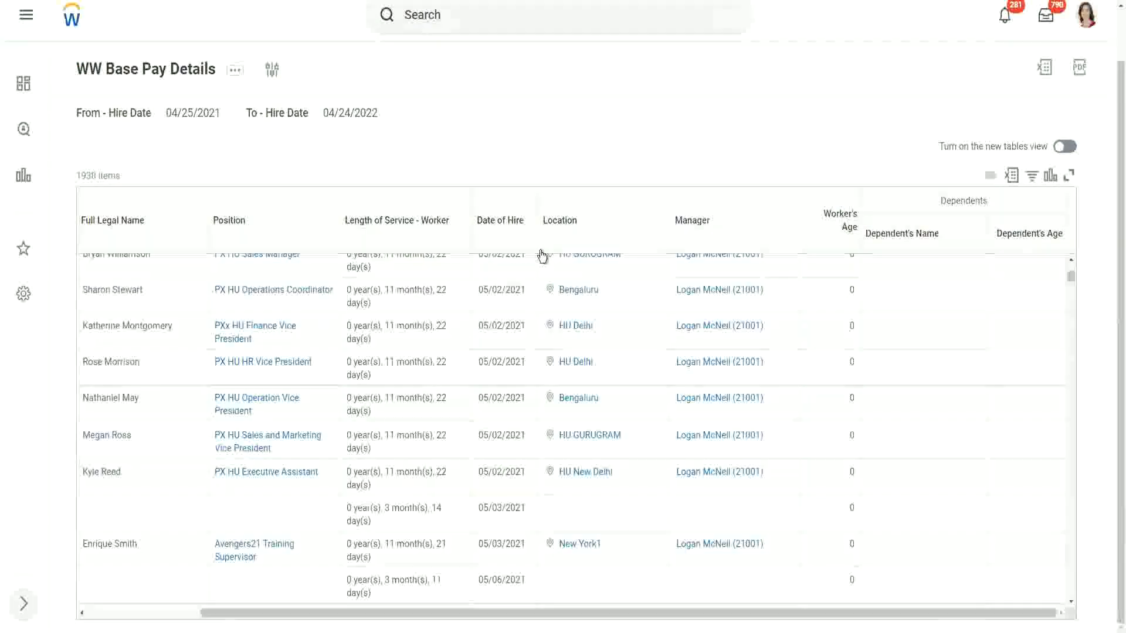
{"action": "scroll", "coordinate": [411, 233], "scroll_direction": "up", "scroll_amount": 1}
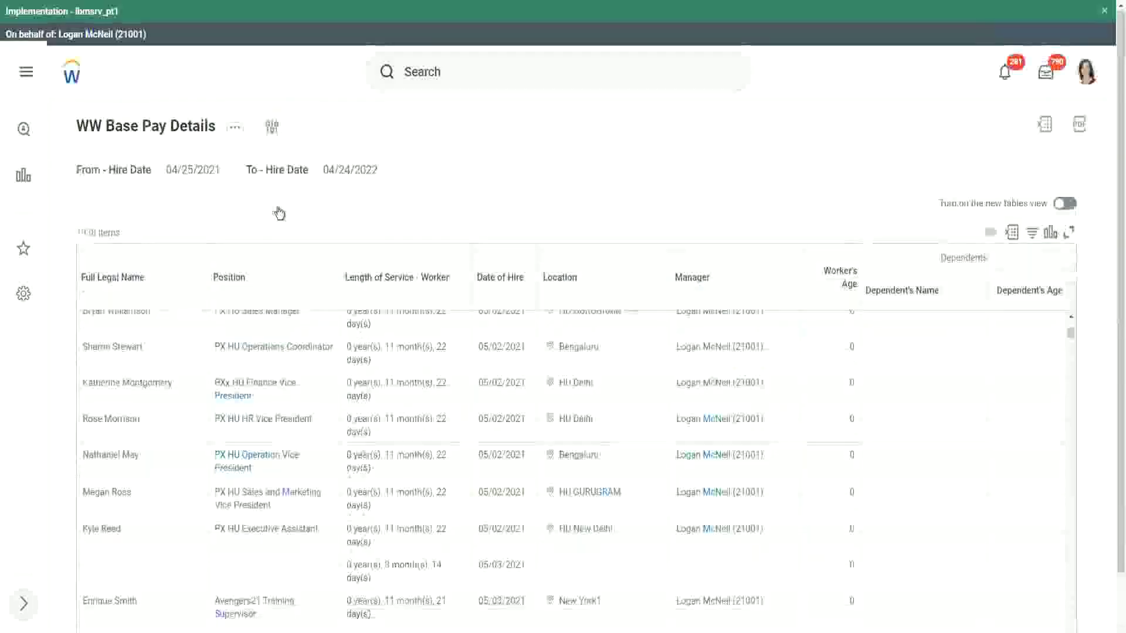
- Rerun the report with From - Hire Date 01/01/2000 and To - Hire Date 12/31/2000
{"action": "left_click", "coordinate": [273, 129]}
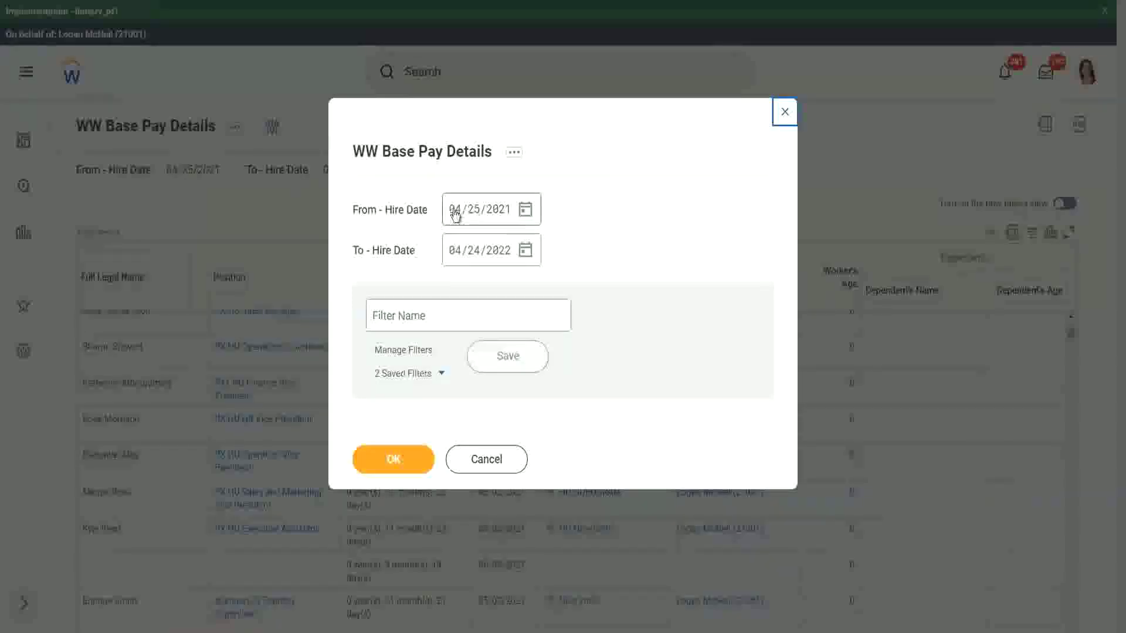
{"action": "left_click", "coordinate": [455, 214]}
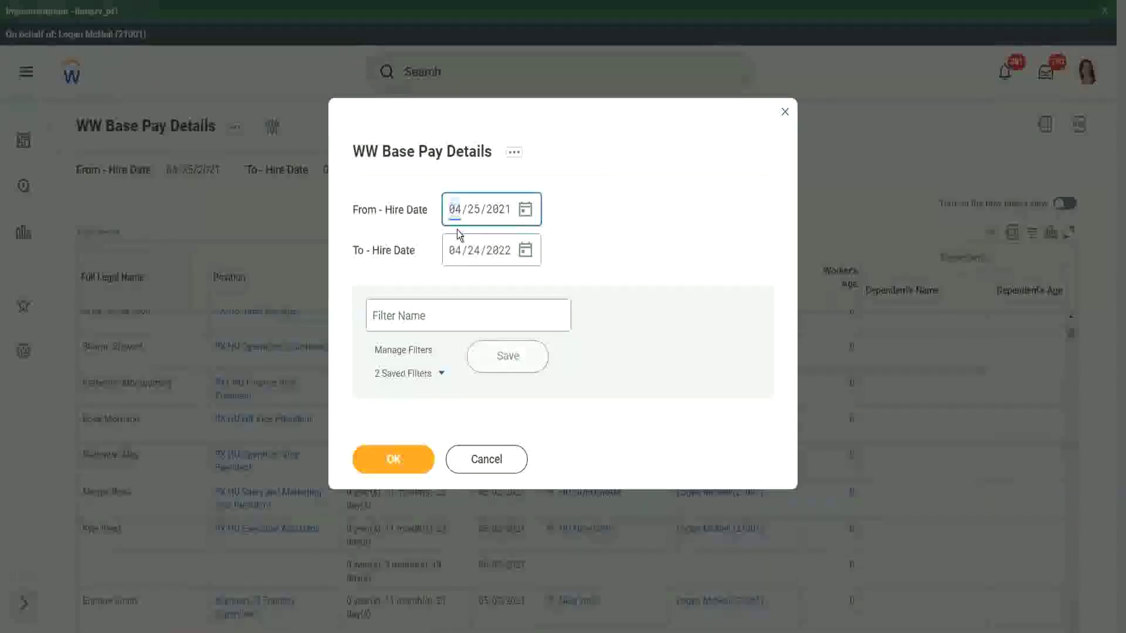
{"action": "type", "text": "01/01/0"}
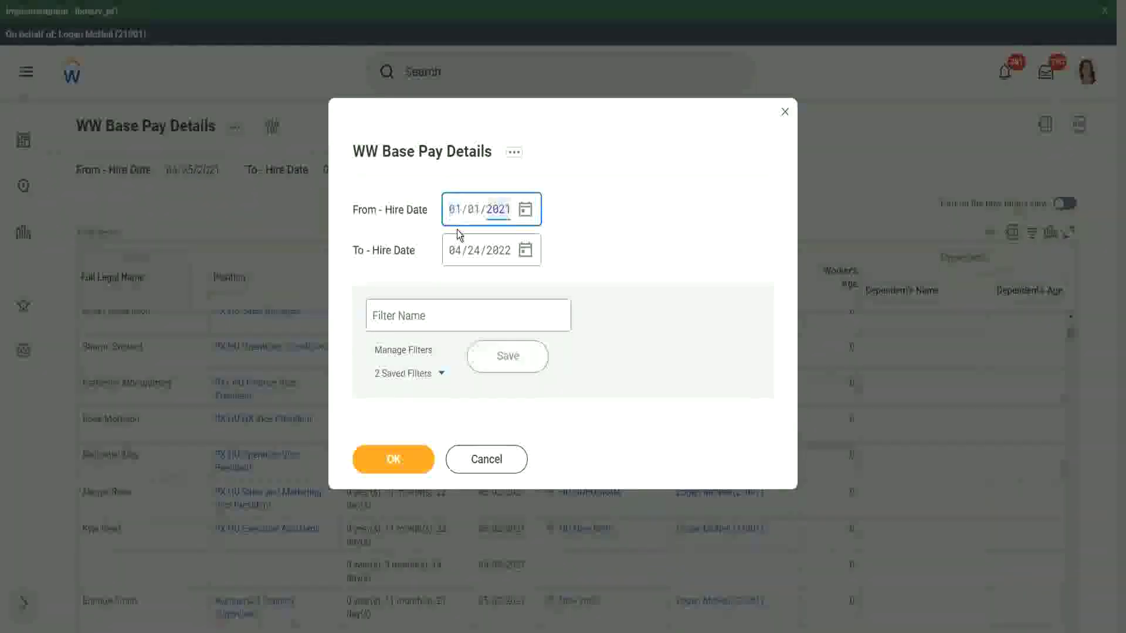
{"action": "type", "text": "2000"}
{"action": "key", "text": "Tab"}
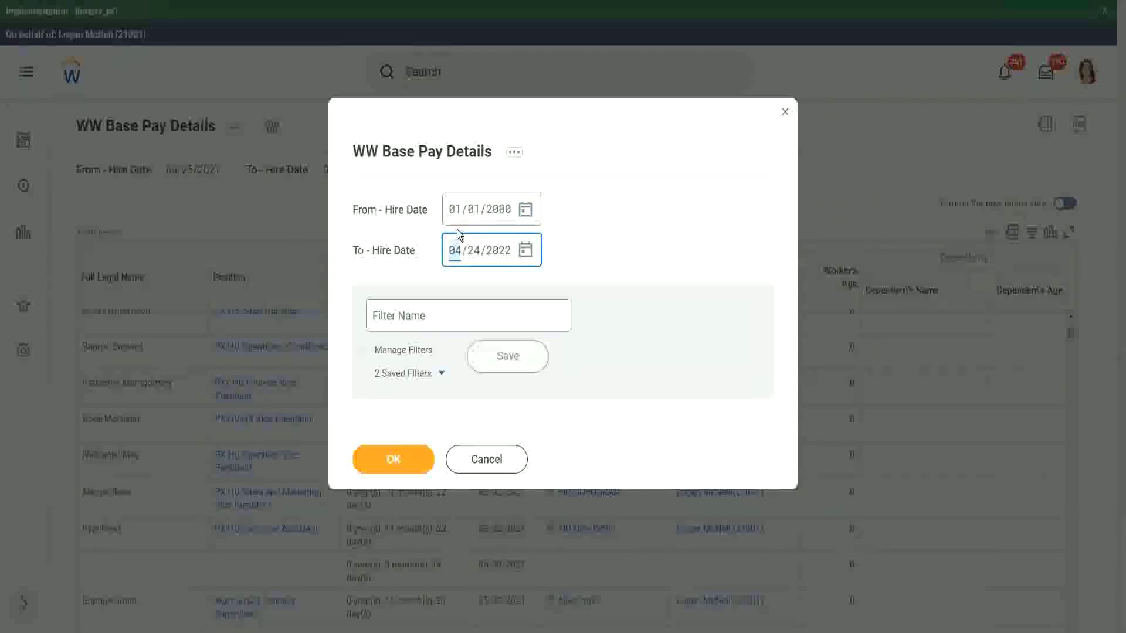
{"action": "type", "text": "12/31/2000"}
{"action": "left_click", "coordinate": [393, 459]}
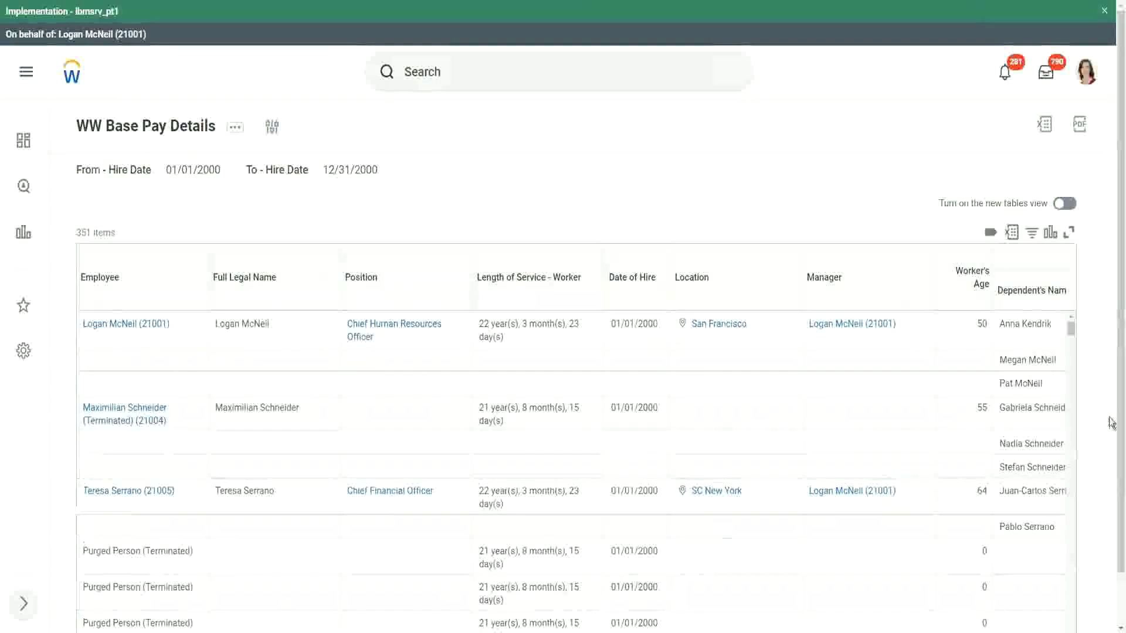
{"action": "scroll", "coordinate": [1110, 517], "scroll_direction": "down", "scroll_amount": 1}
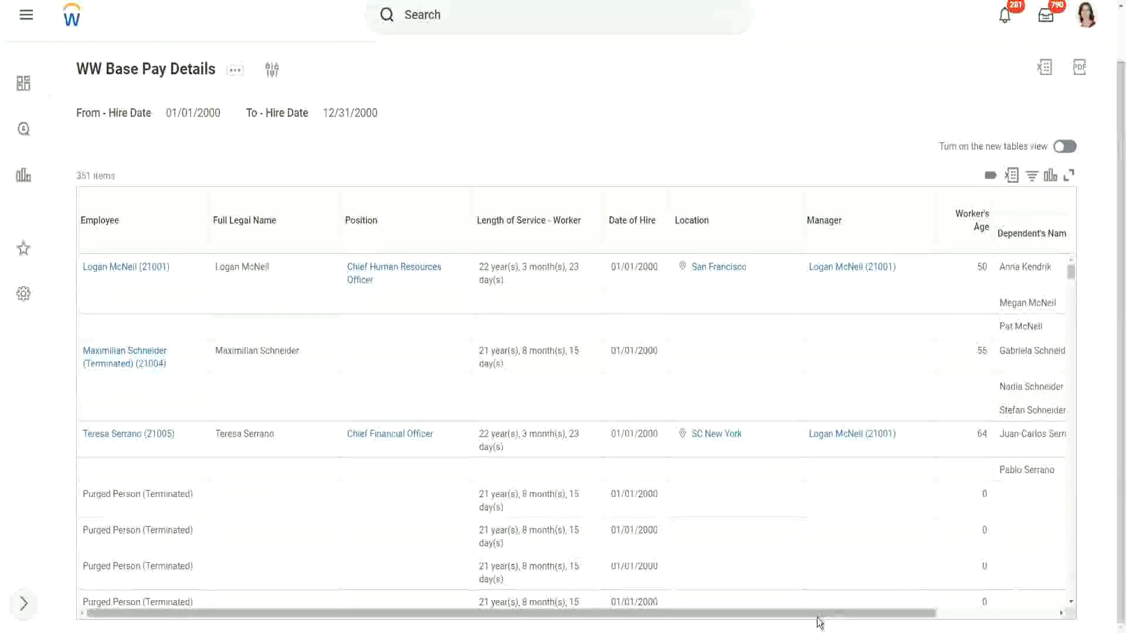
{"action": "left_click_drag", "start_coordinate": [892, 615], "coordinate": [1005, 622]}
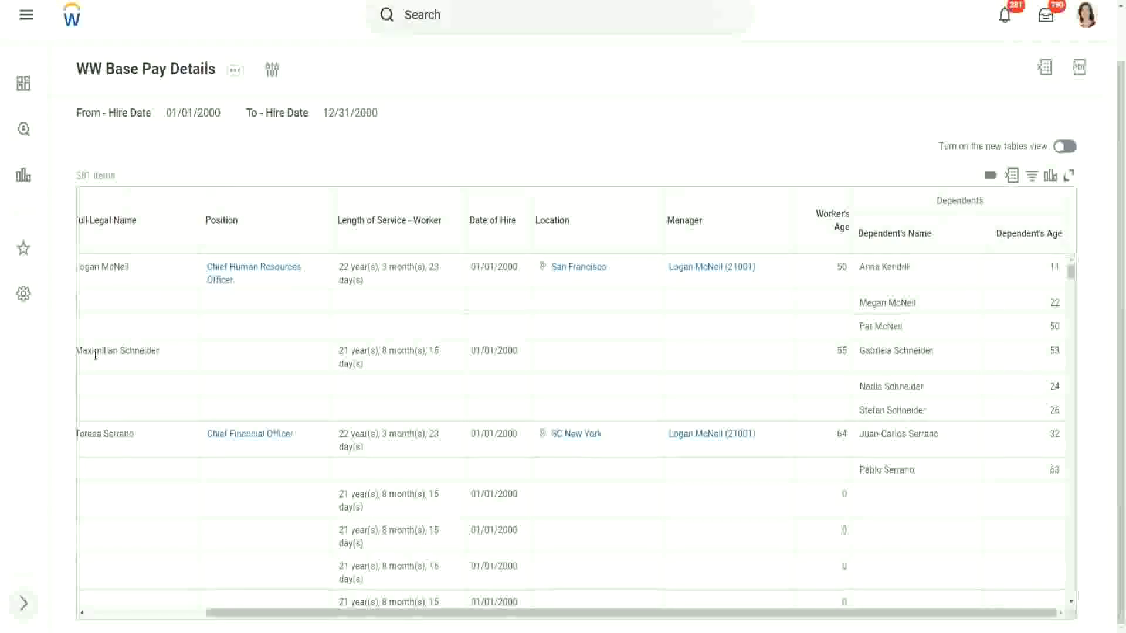
{"action": "left_click_drag", "start_coordinate": [93, 351], "coordinate": [179, 351]}
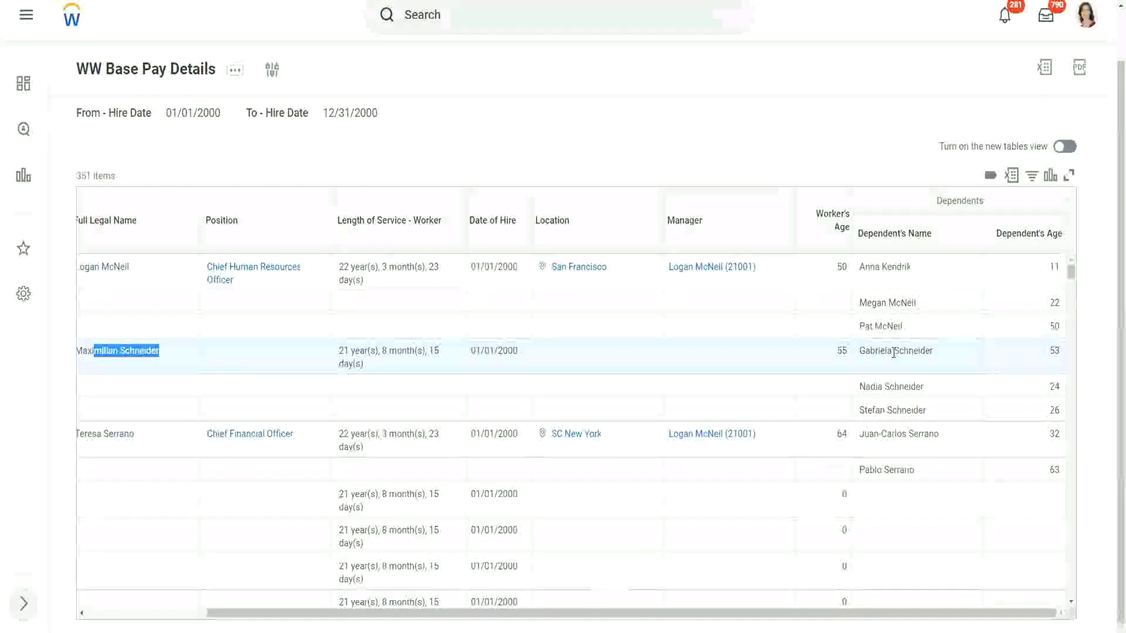
{"action": "left_click", "coordinate": [888, 387]}
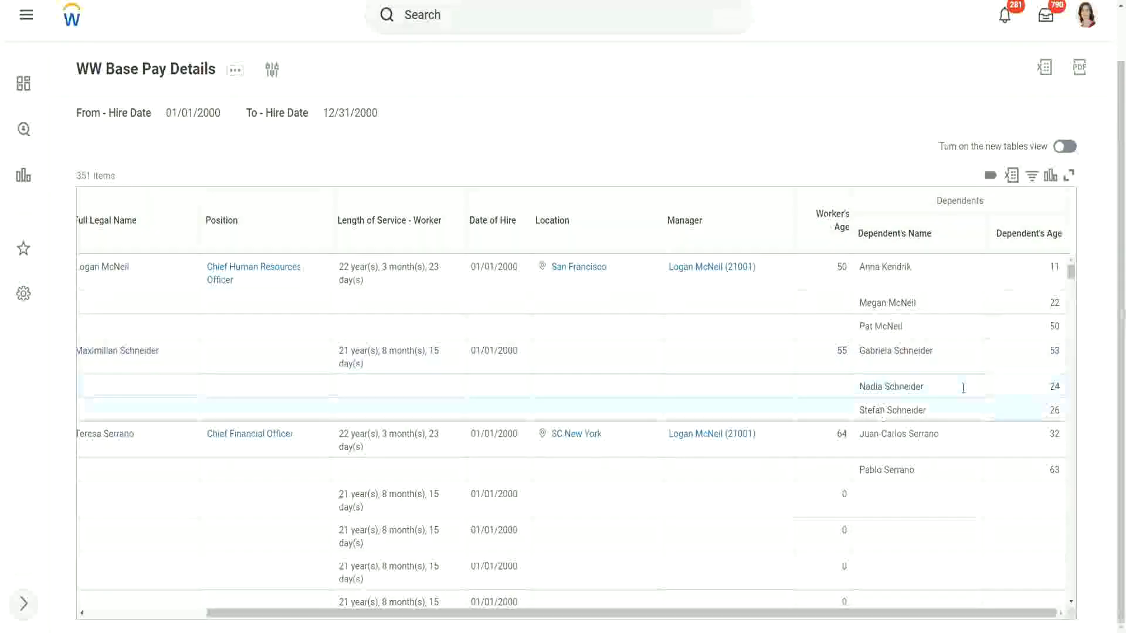
{"action": "double_click", "coordinate": [1053, 350]}
{"action": "double_click", "coordinate": [1054, 386]}
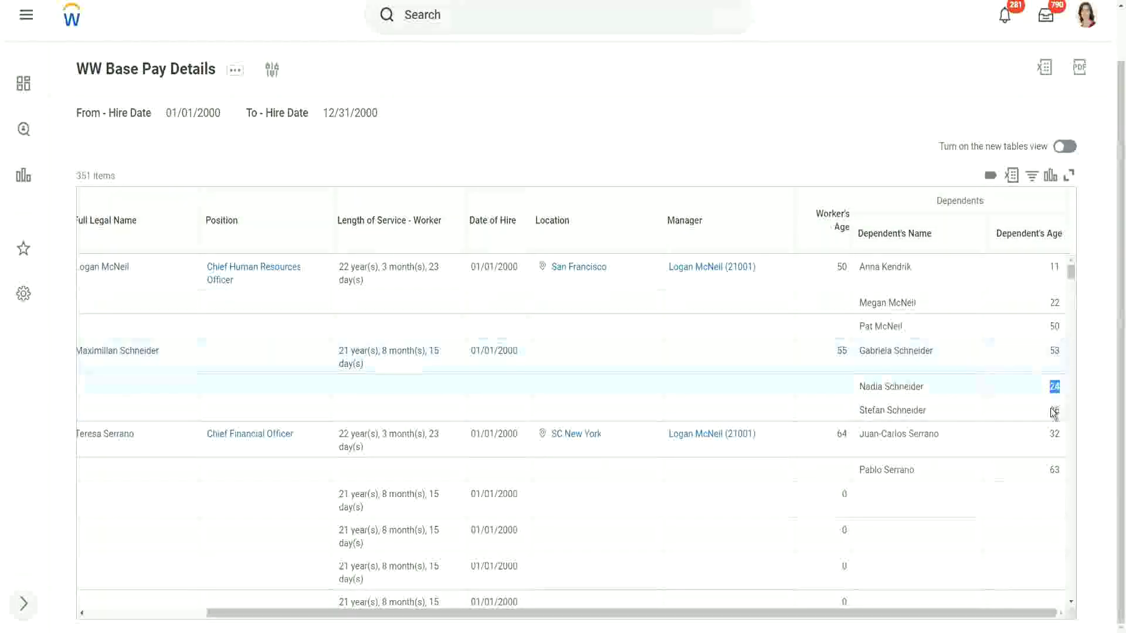
{"action": "double_click", "coordinate": [1054, 410]}
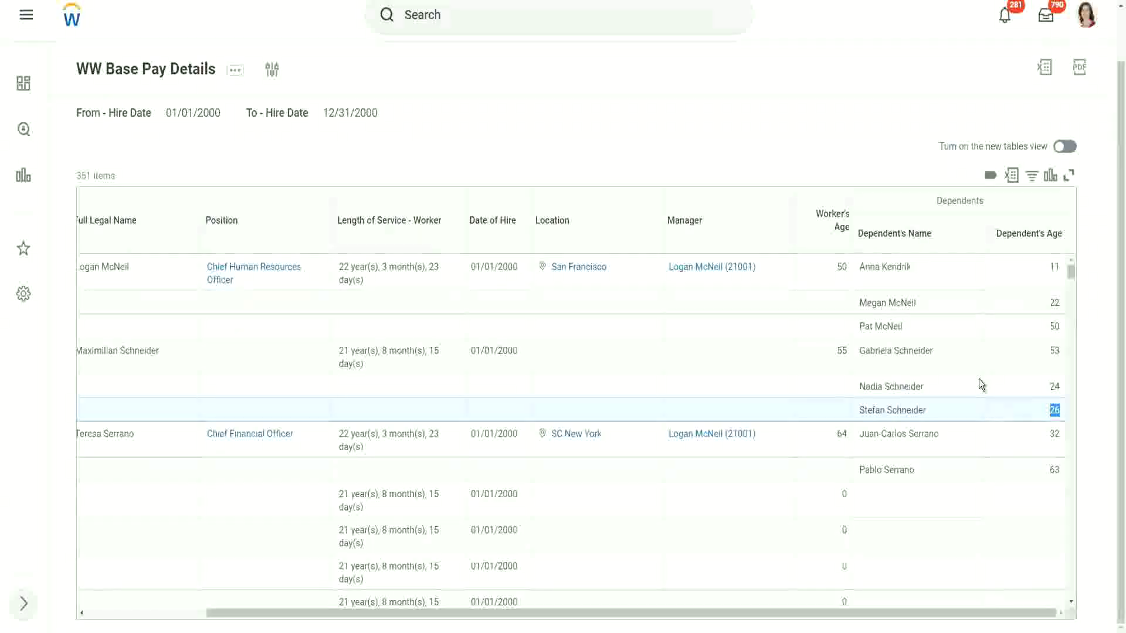
{"action": "scroll", "coordinate": [979, 379], "scroll_direction": "down", "scroll_amount": 1}
{"action": "scroll", "coordinate": [980, 384], "scroll_direction": "down", "scroll_amount": 3}
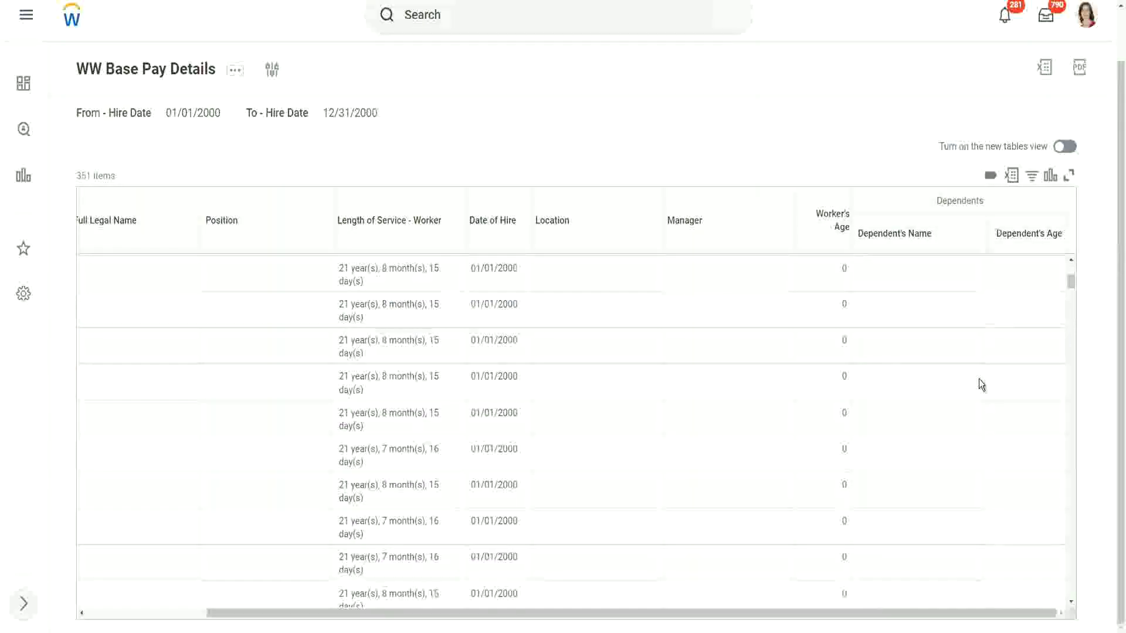
{"action": "scroll", "coordinate": [977, 382], "scroll_direction": "up", "scroll_amount": 4}
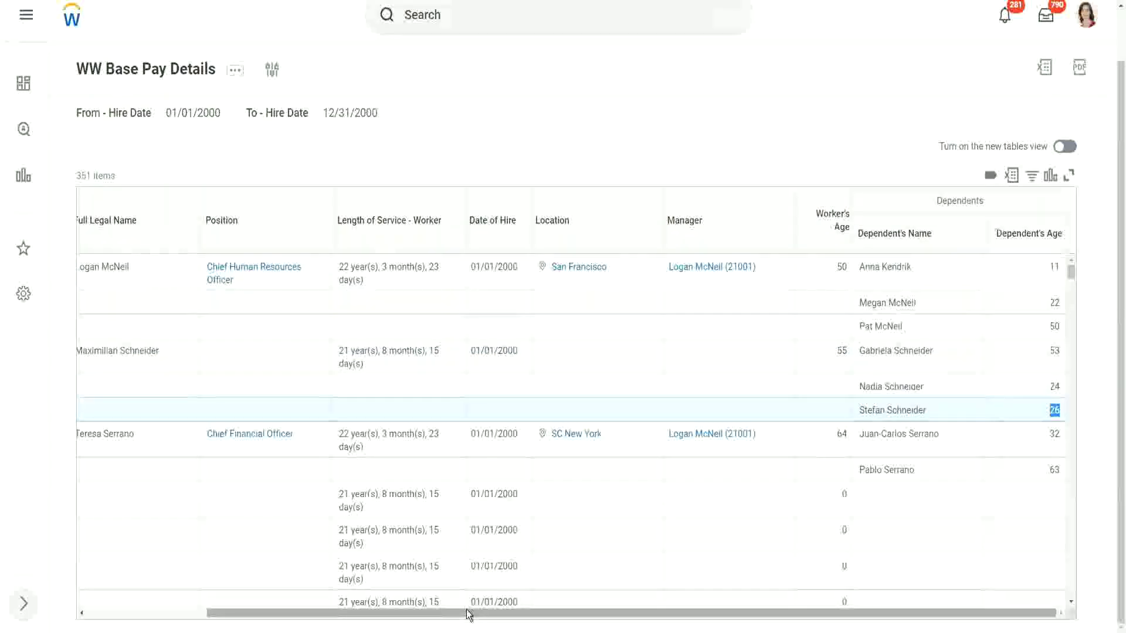
{"action": "left_click_drag", "start_coordinate": [469, 614], "coordinate": [258, 625]}
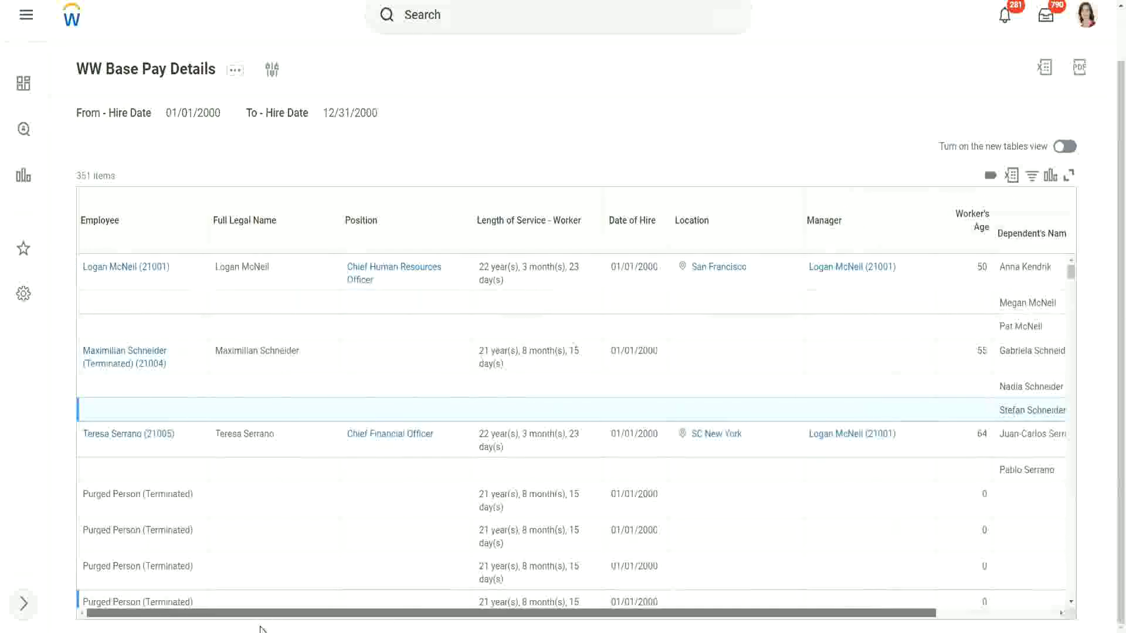
{"action": "left_click_drag", "start_coordinate": [442, 625], "coordinate": [492, 620]}
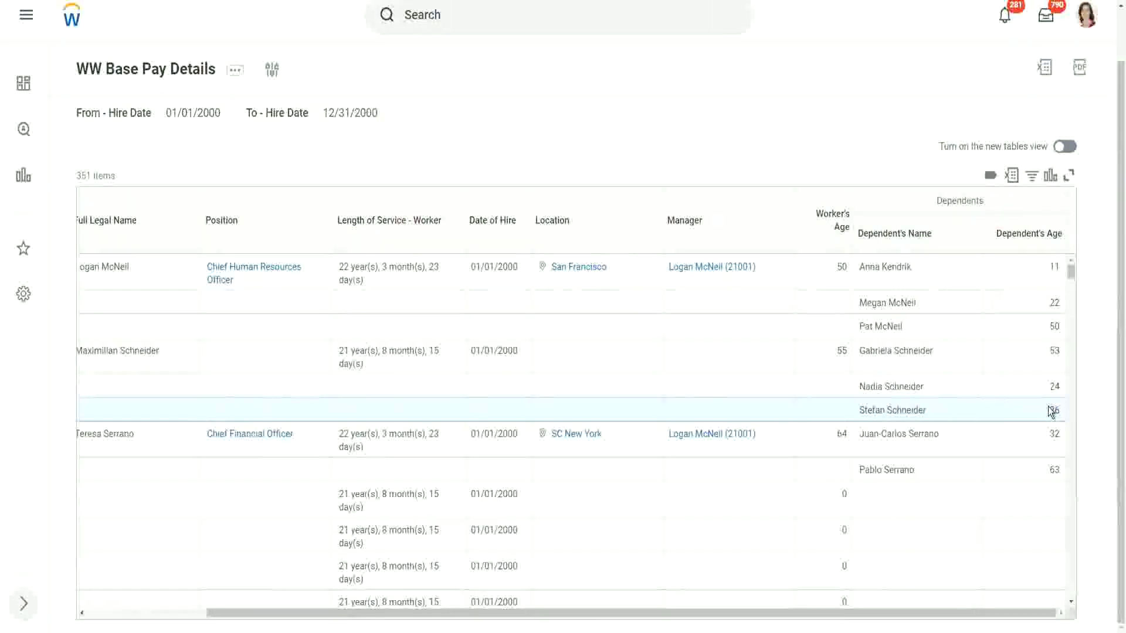
{"action": "left_click_drag", "start_coordinate": [1068, 403], "coordinate": [1025, 397]}
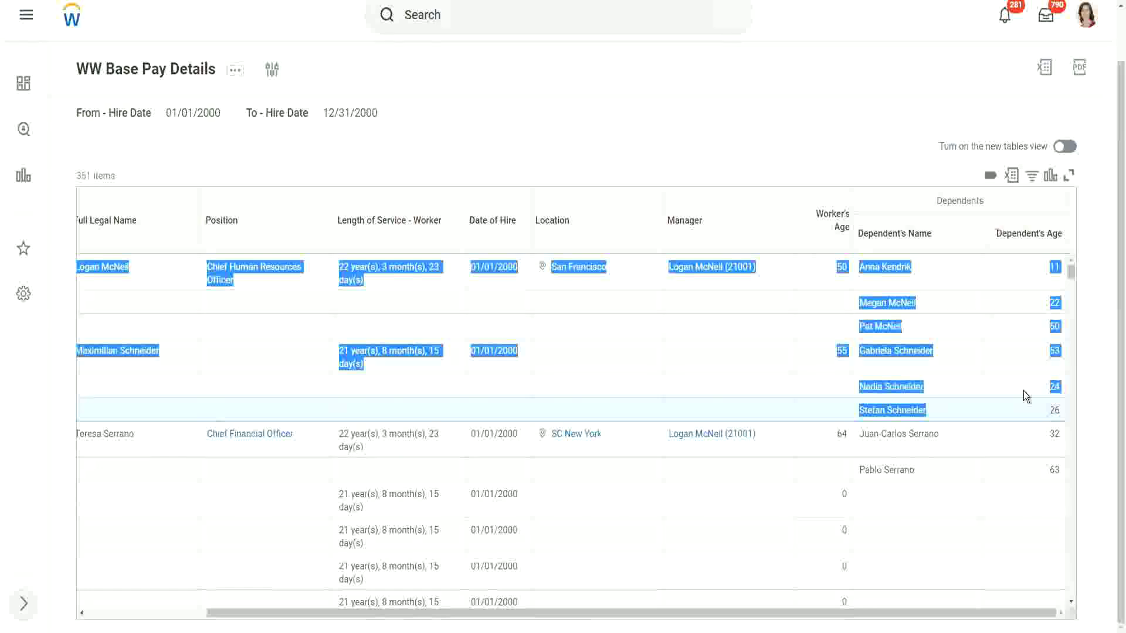
{"action": "left_click", "coordinate": [1023, 391]}
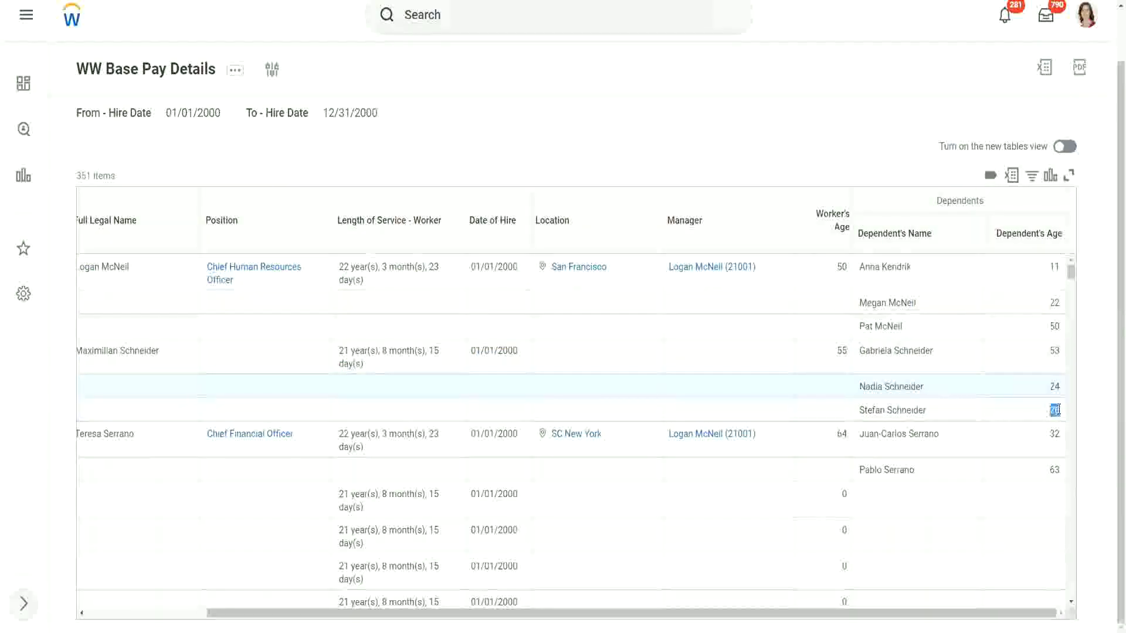
{"action": "left_click", "coordinate": [1017, 423]}
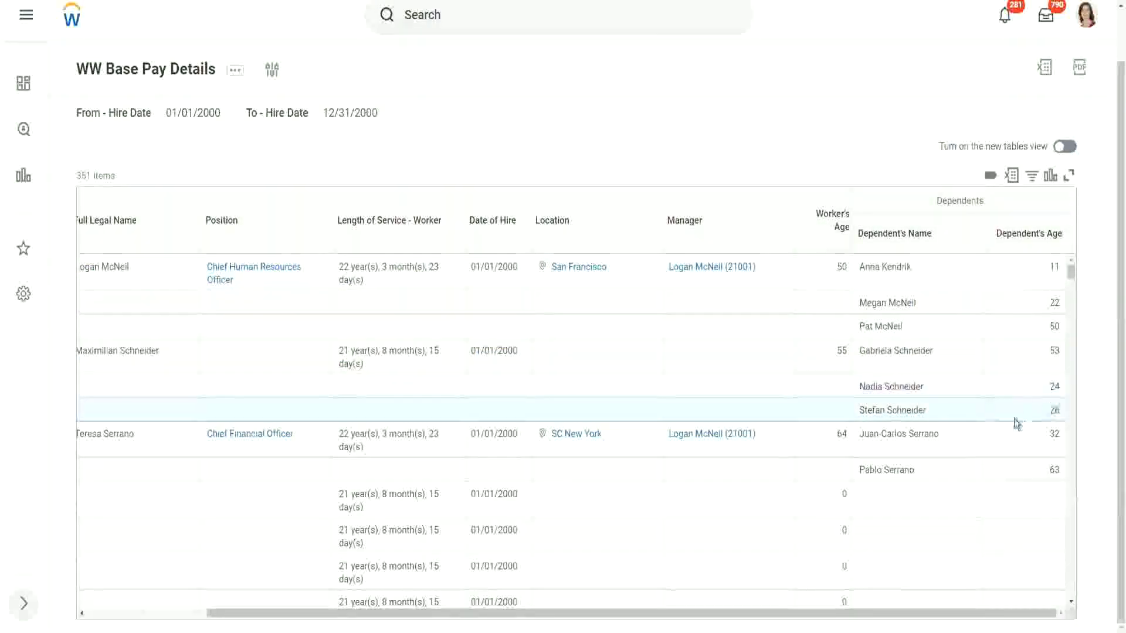
{"action": "scroll", "coordinate": [972, 419], "scroll_direction": "down", "scroll_amount": 1}
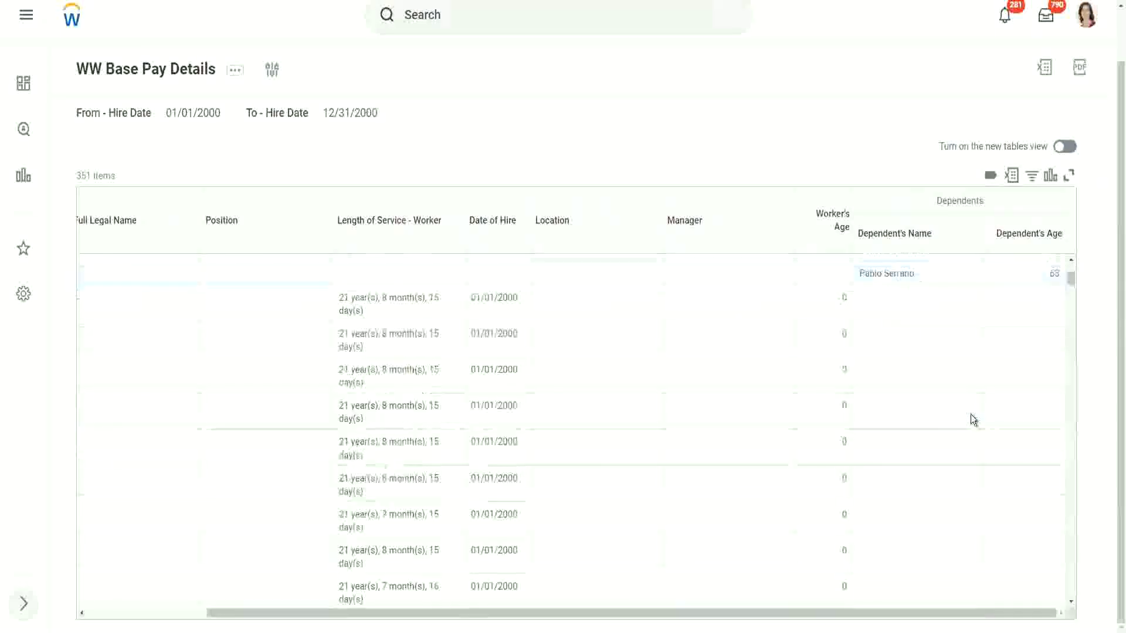
{"action": "scroll", "coordinate": [983, 316], "scroll_direction": "up", "scroll_amount": 1}
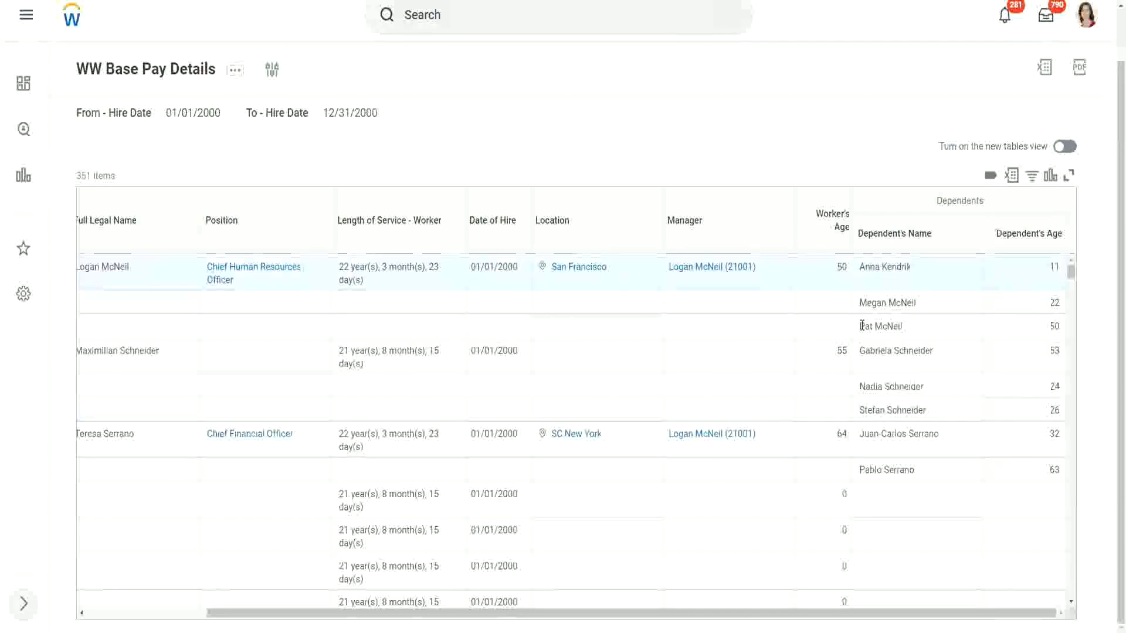
{"action": "left_click_drag", "start_coordinate": [861, 326], "coordinate": [913, 326]}
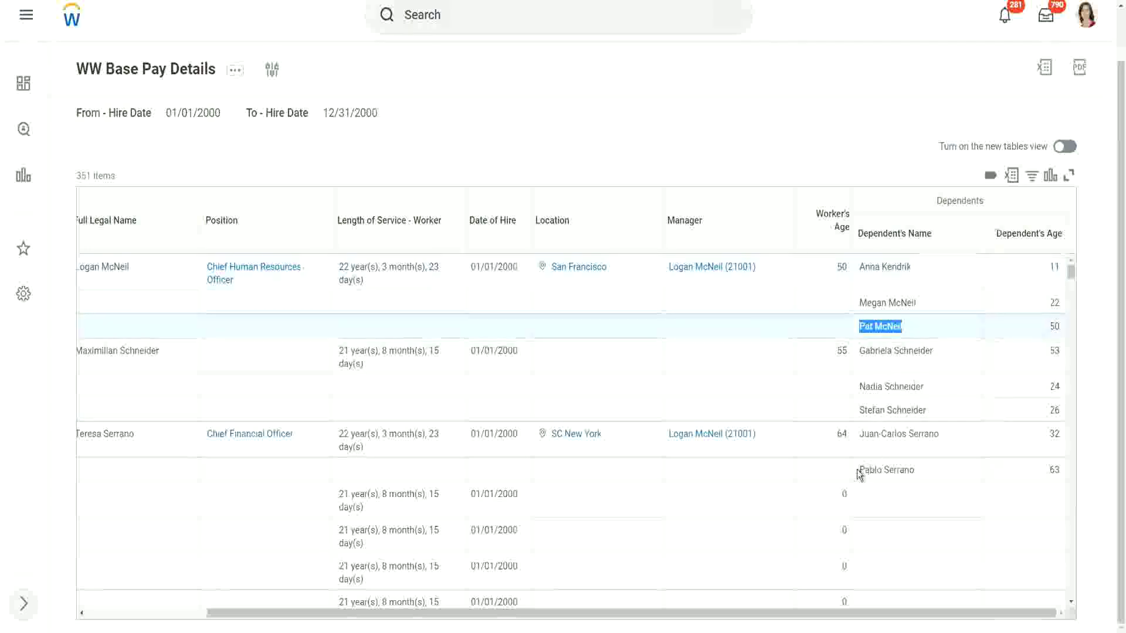
{"action": "left_click", "coordinate": [931, 469]}
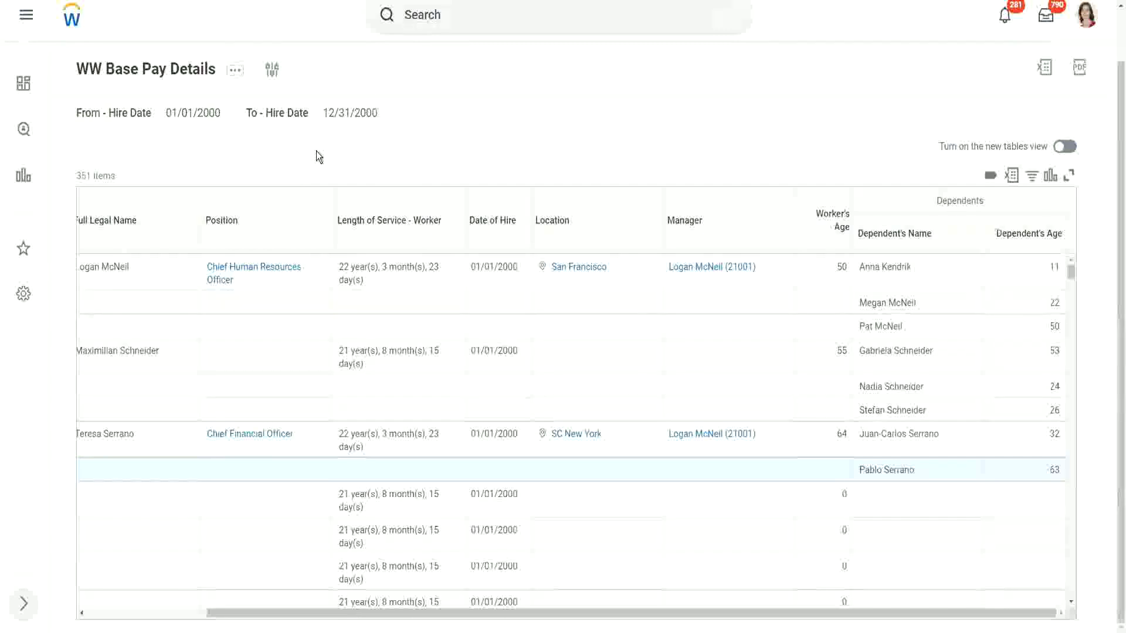
- Refresh the WW Base Pay Details browser tab from its right-click menu
{"action": "right_click", "coordinate": [193, 0]}
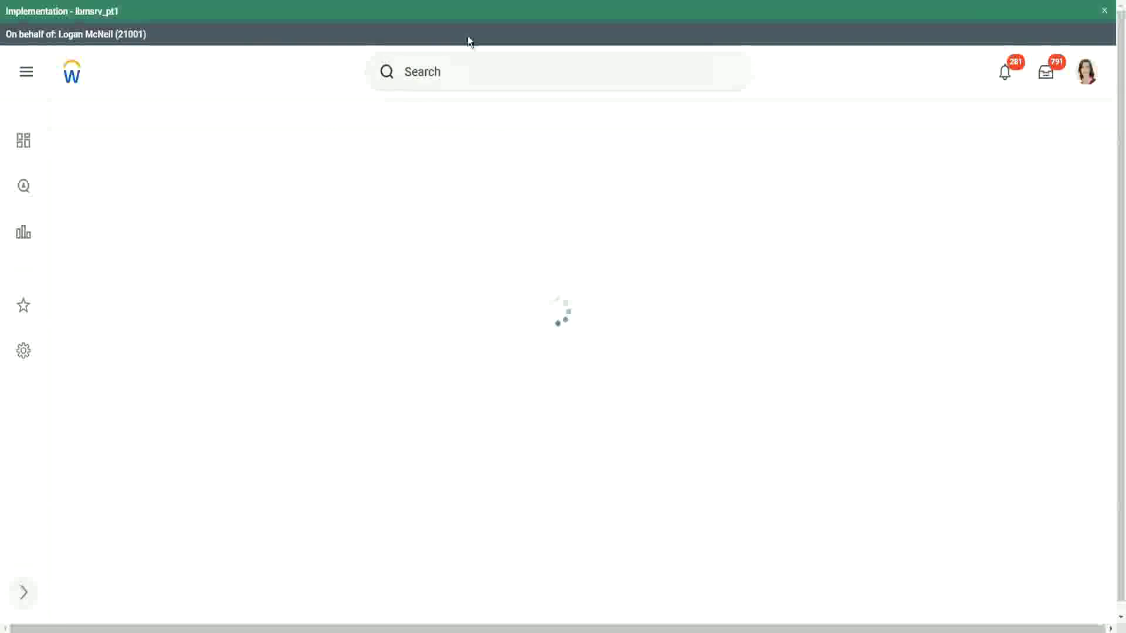
- Open Create Calculated Field via 'create calc field' and name it 'CF-WW-ESI-Eldest Dependent'
{"action": "left_click", "coordinate": [469, 73]}
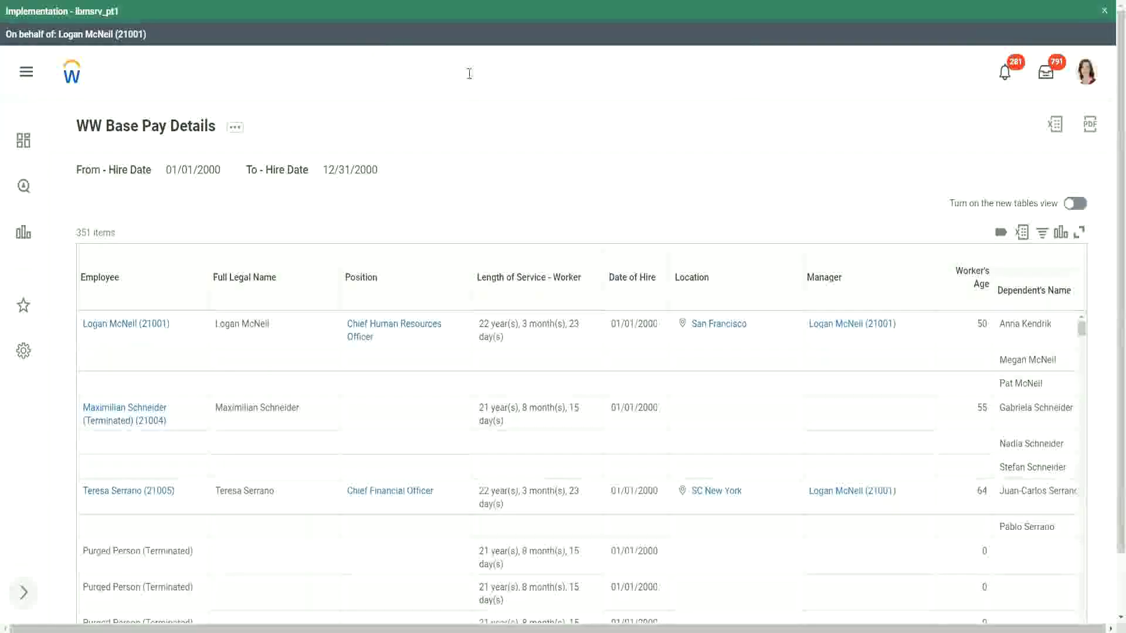
{"action": "type", "text": "create "}
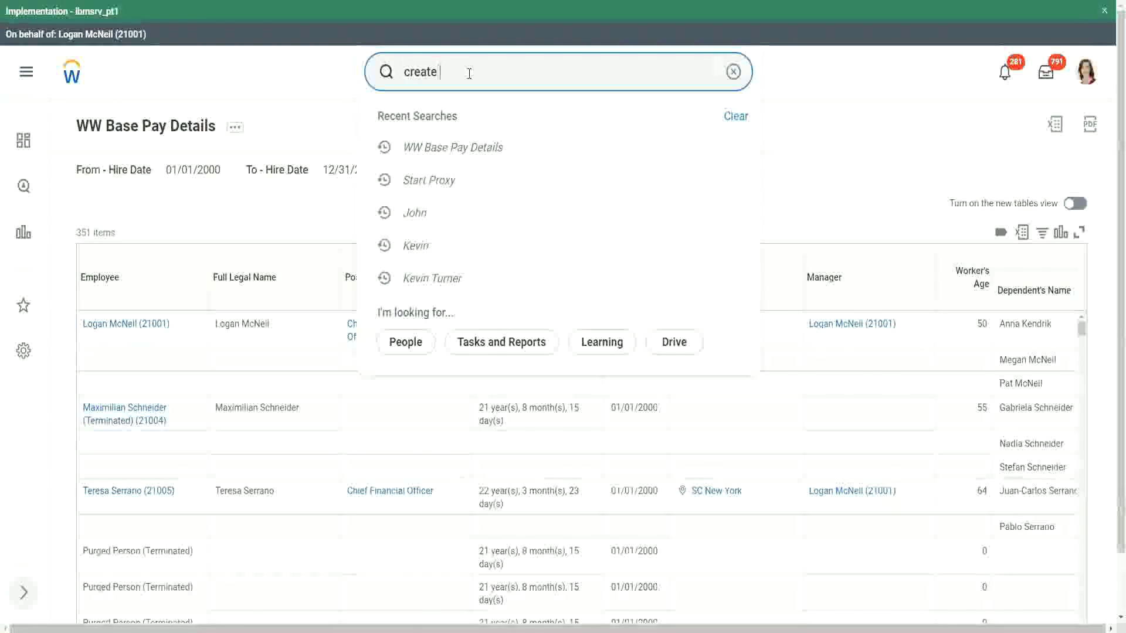
{"action": "type", "text": "calc field"}
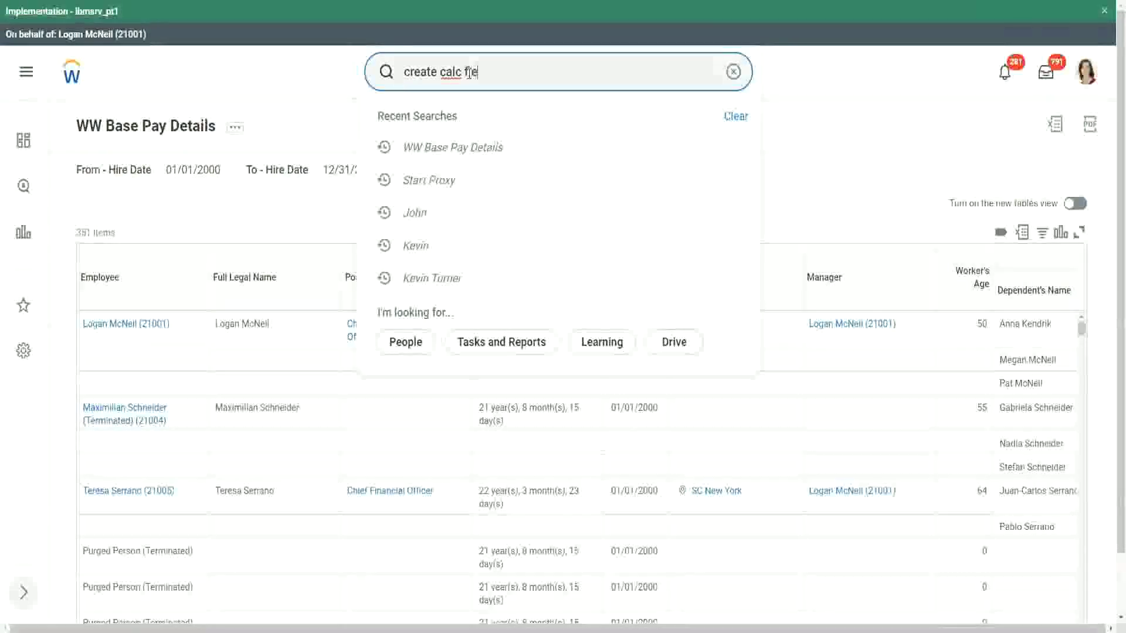
{"action": "left_click", "coordinate": [463, 130]}
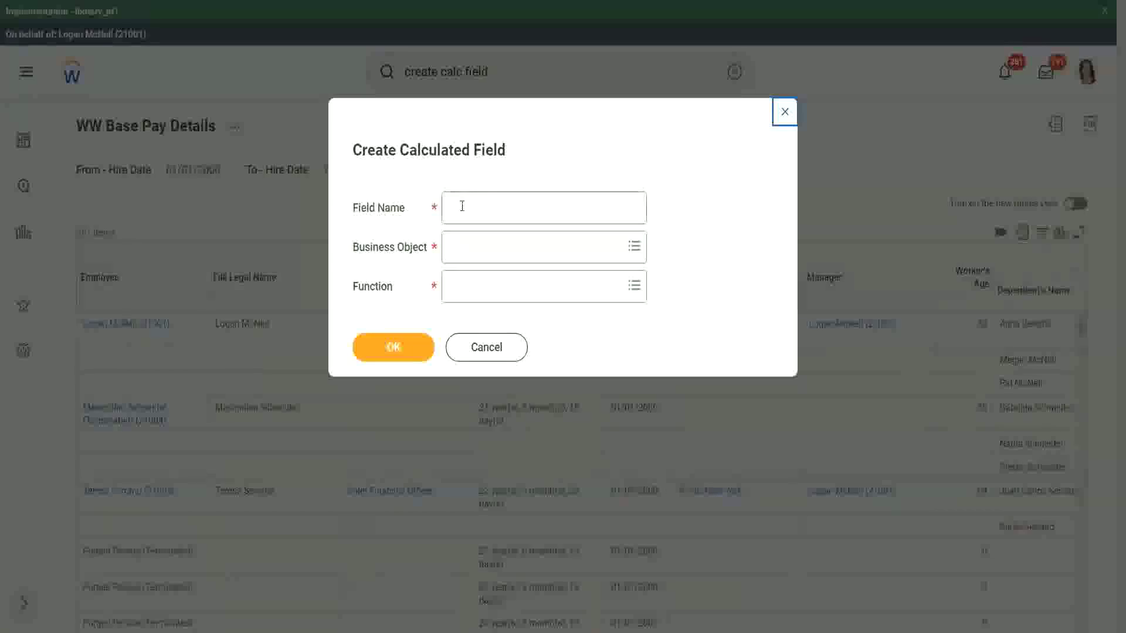
{"action": "left_click", "coordinate": [462, 206]}
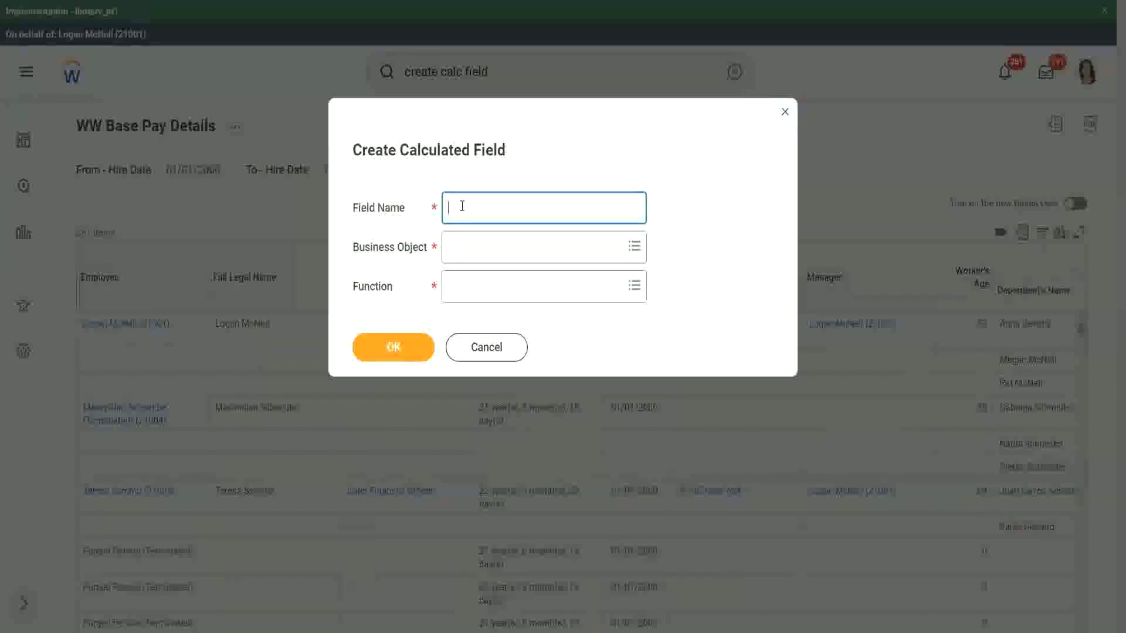
{"action": "type", "text": "CFW"}
{"action": "type", "text": "W-ESI-Eldest Dependent"}
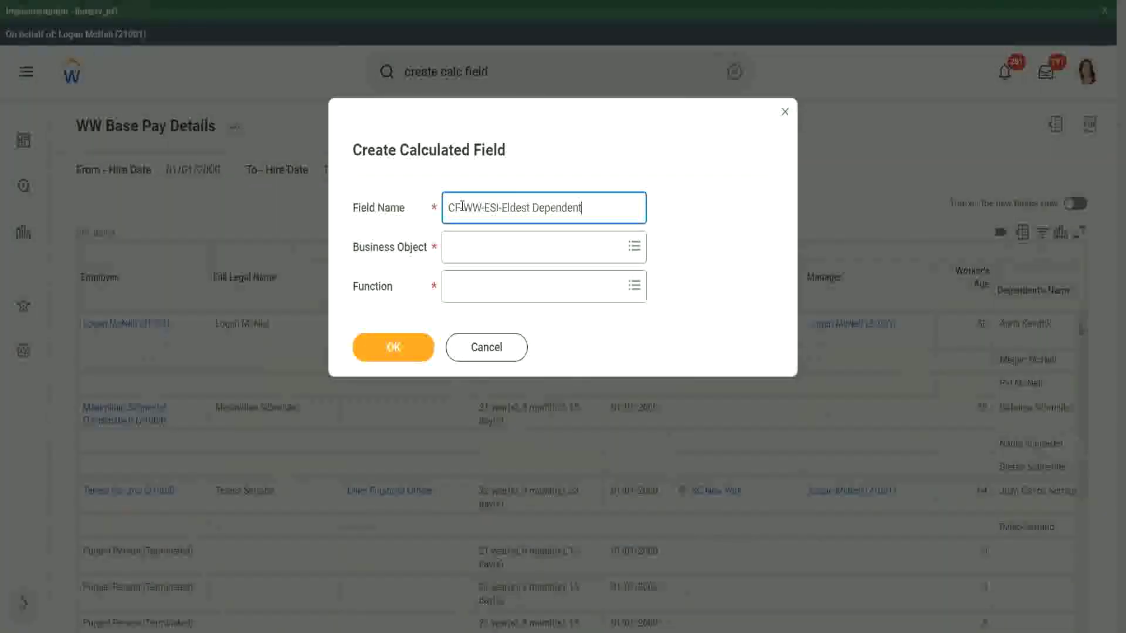
{"action": "left_click", "coordinate": [462, 208]}
{"action": "type", "text": "-"}
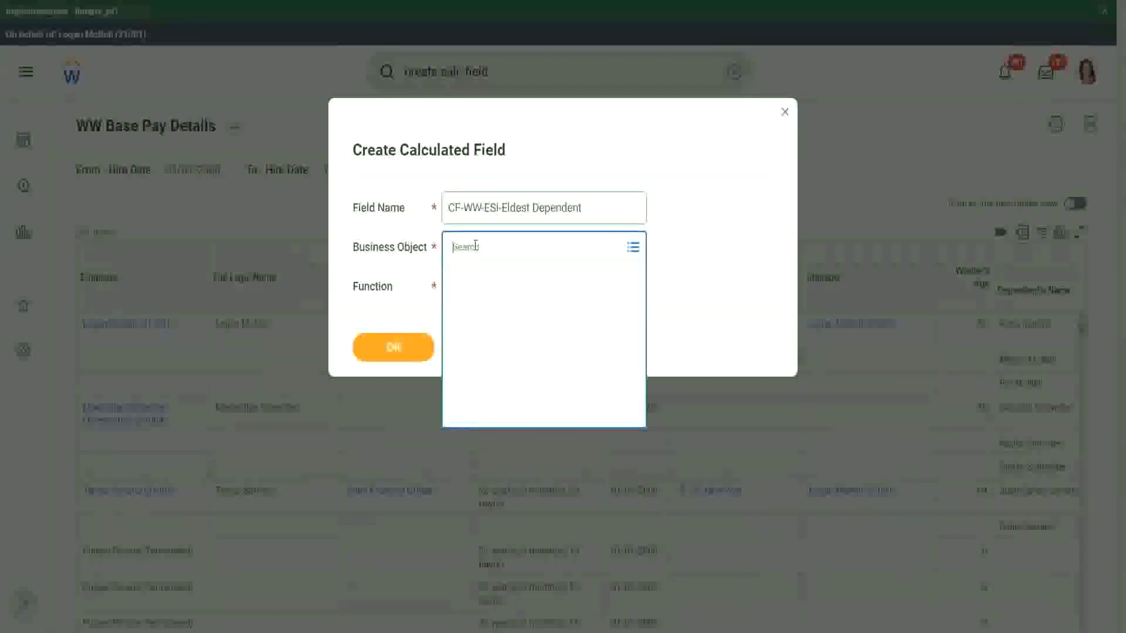
- Search 'worker' and choose Worker as the calculated field's business object
{"action": "left_click", "coordinate": [476, 250]}
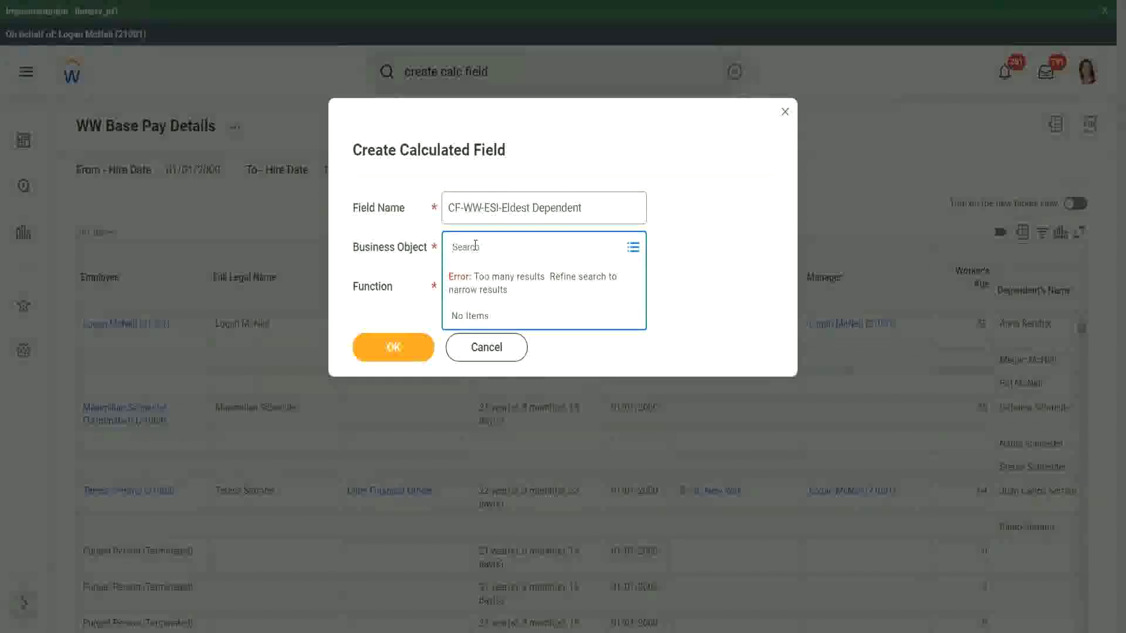
{"action": "type", "text": "worker"}
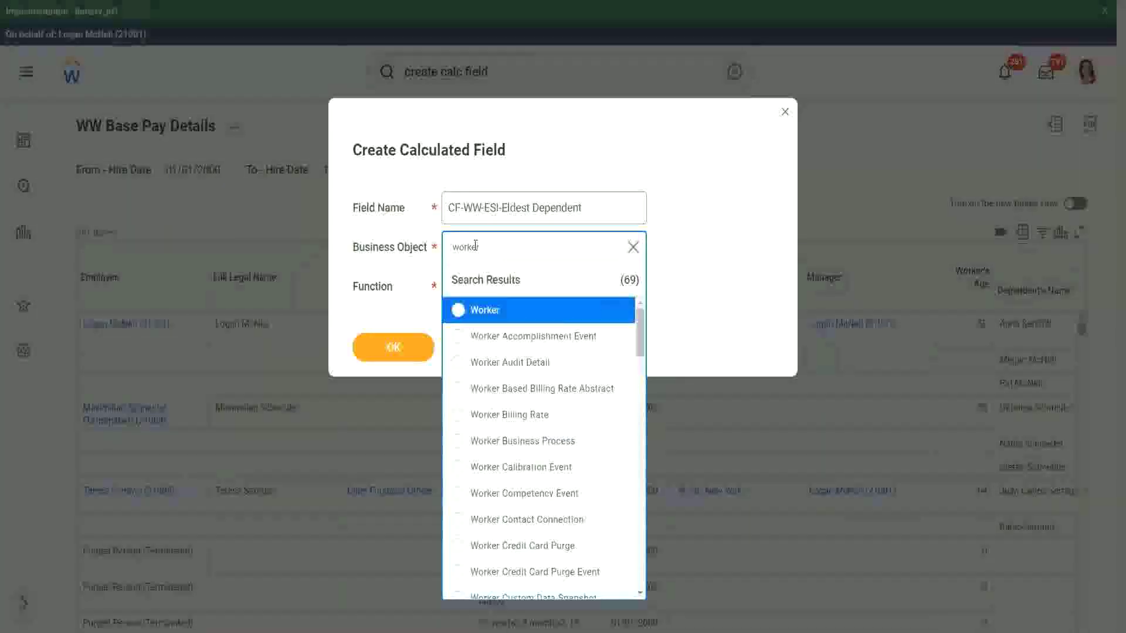
{"action": "left_click", "coordinate": [529, 314]}
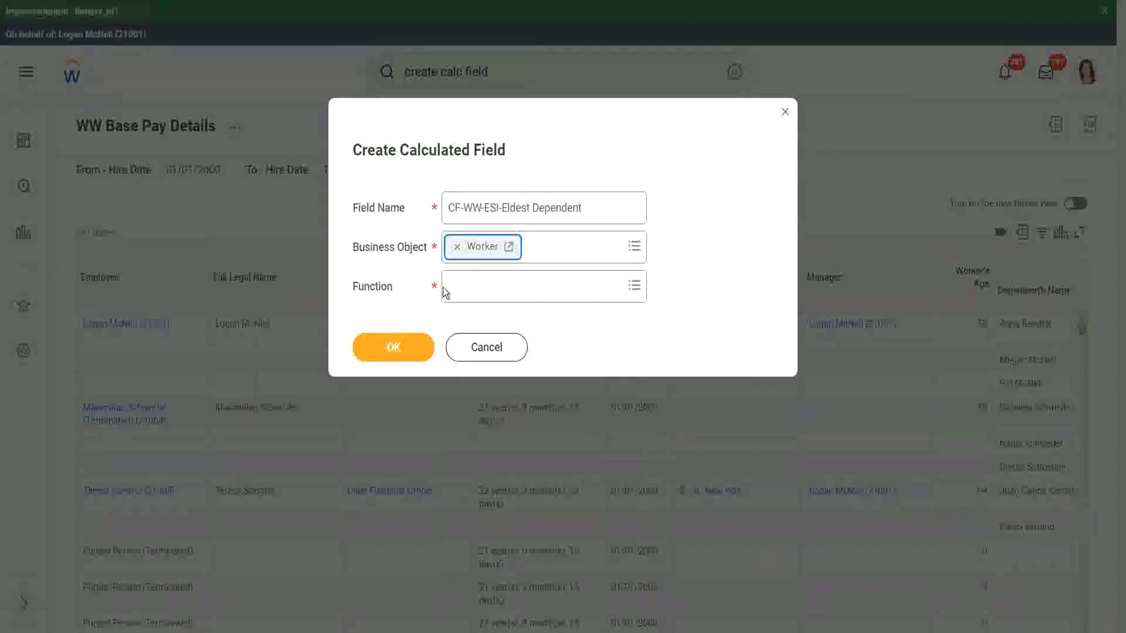
- Choose the Extract Single Instance function via an 'ext' search and confirm the field setup
{"action": "left_click", "coordinate": [479, 289]}
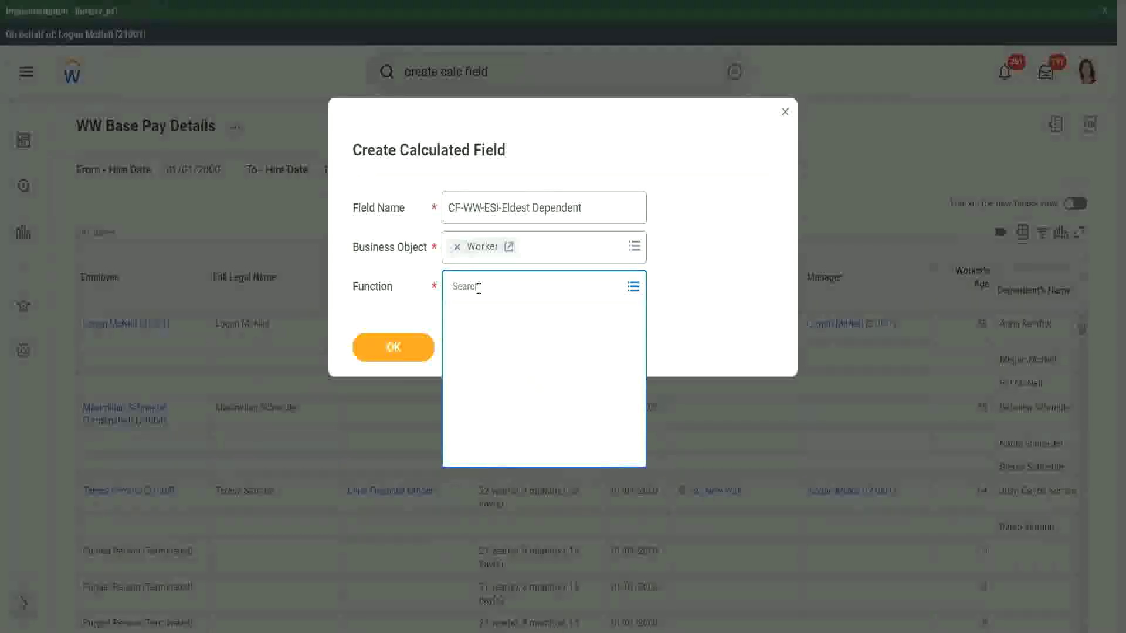
{"action": "type", "text": "ext"}
{"action": "key", "text": "Return"}
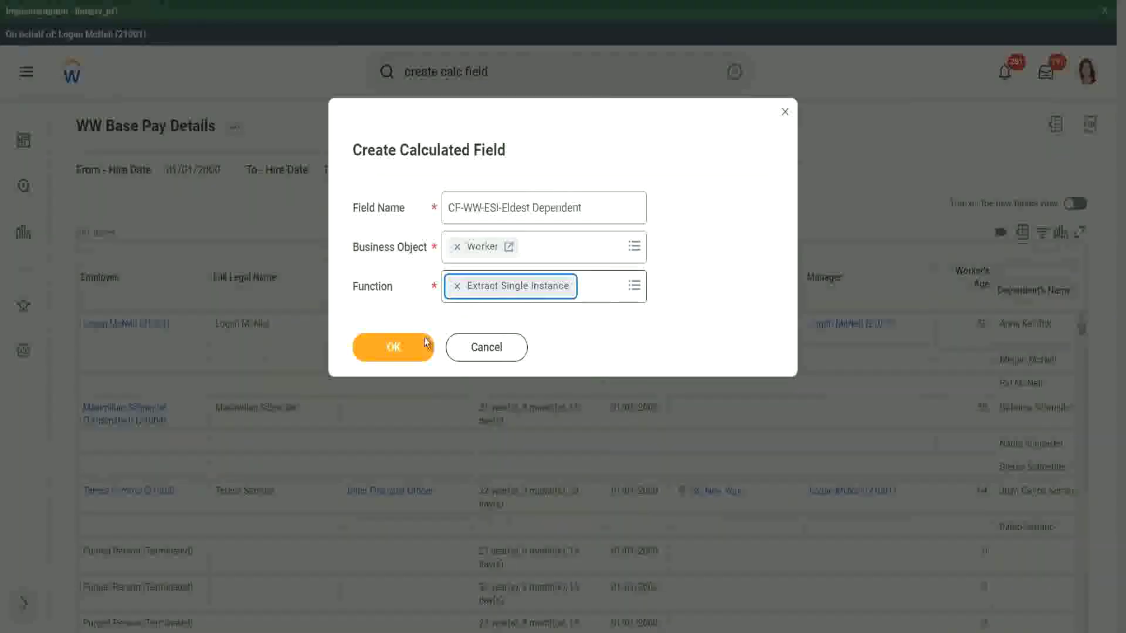
{"action": "left_click", "coordinate": [396, 347]}
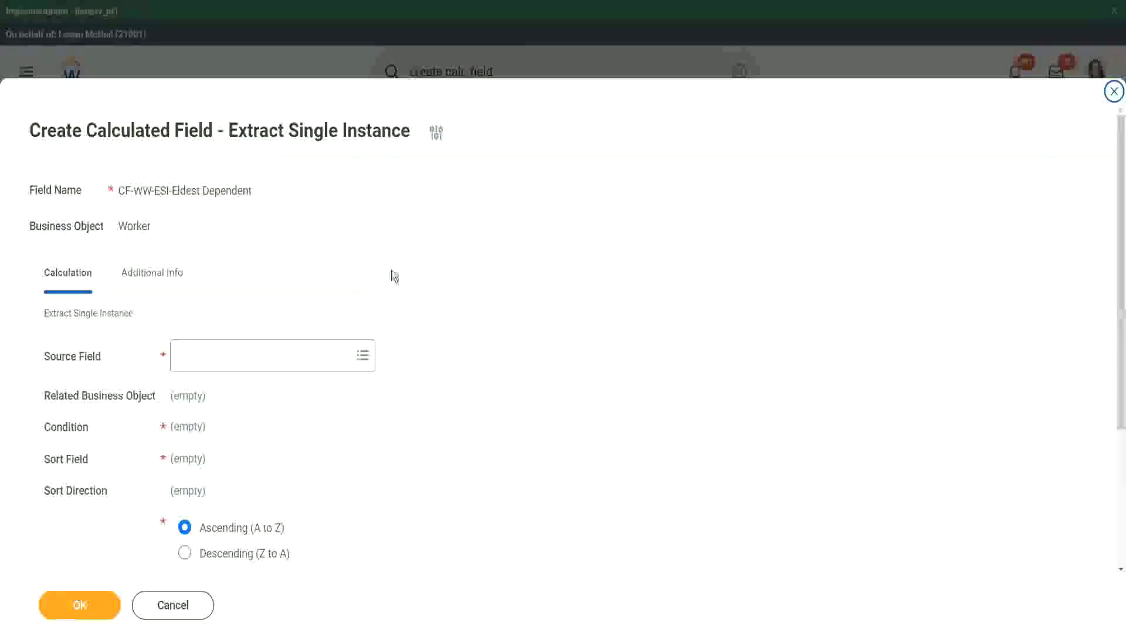
- Select Dependents as the source field, making Dependent the related business object
{"action": "scroll", "coordinate": [439, 272], "scroll_direction": "down", "scroll_amount": 2}
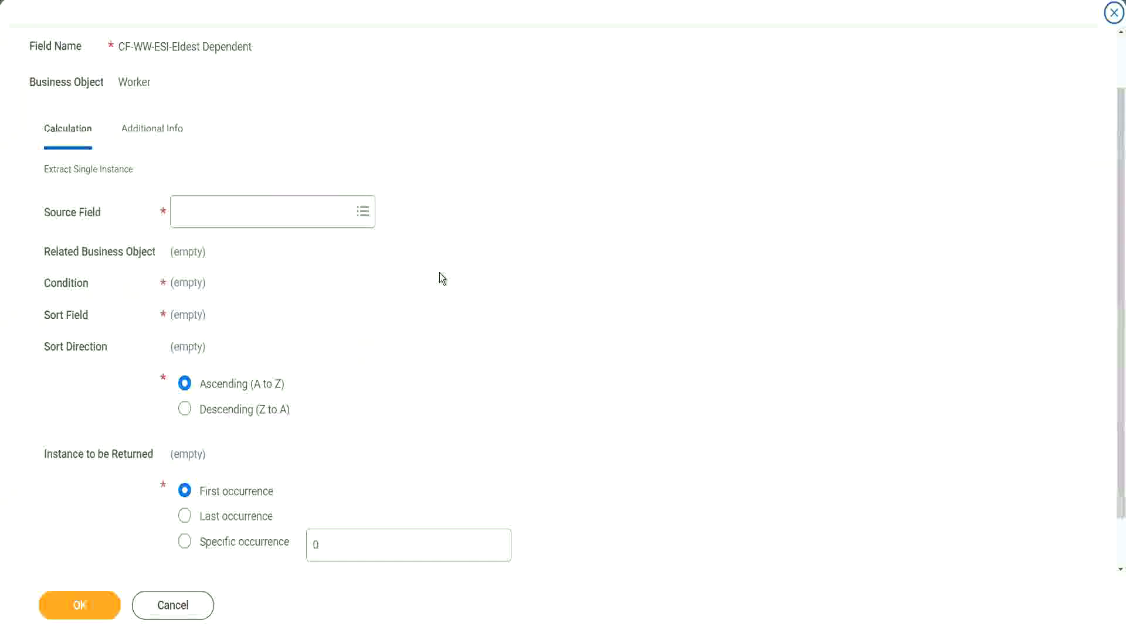
{"action": "left_click", "coordinate": [225, 211]}
{"action": "type", "text": "depemnde"}
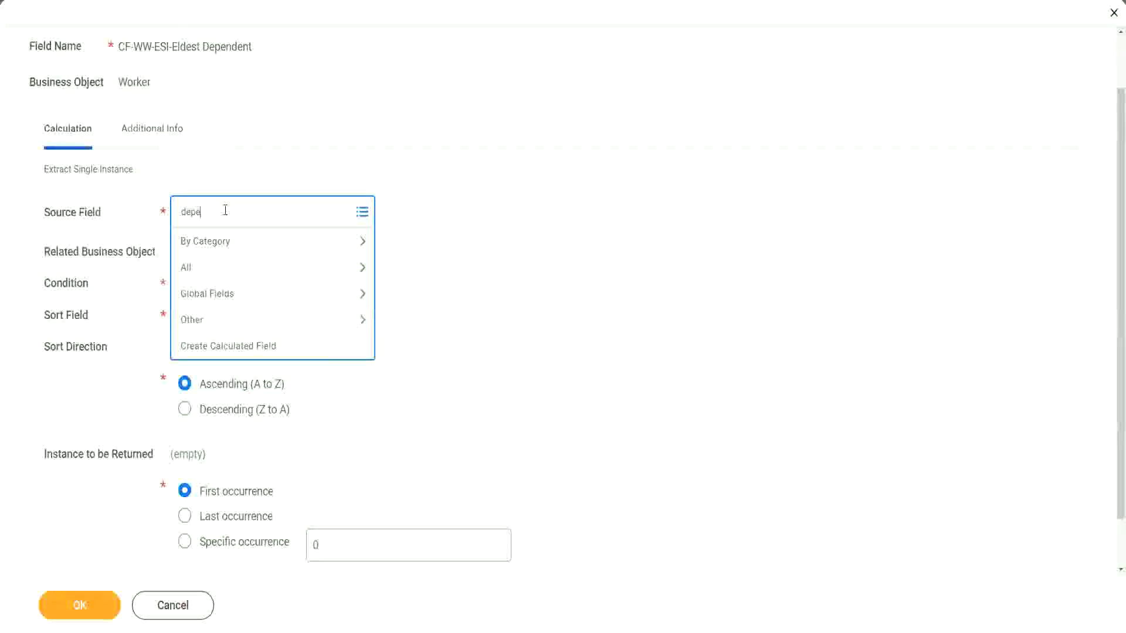
{"action": "key", "text": "BackSpace"}
{"action": "key", "text": "BackSpace"}
{"action": "key", "text": "BackSpace"}
{"action": "key", "text": "BackSpace"}
{"action": "type", "text": "ndent"}
{"action": "key", "text": "Return"}
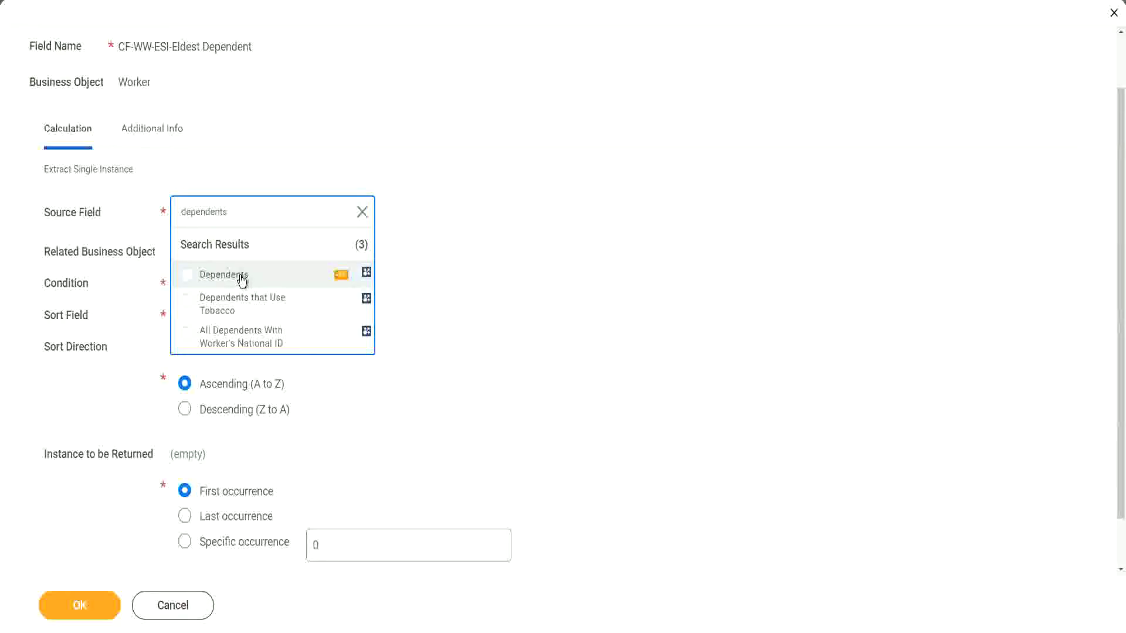
{"action": "left_click", "coordinate": [243, 280]}
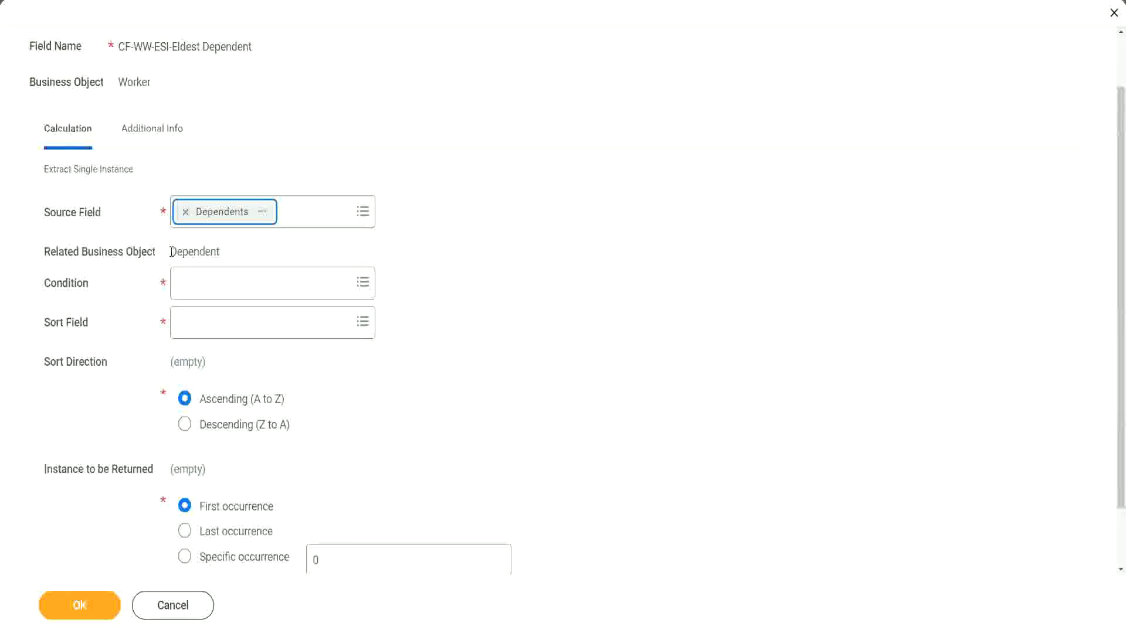
{"action": "left_click_drag", "start_coordinate": [170, 252], "coordinate": [221, 252]}
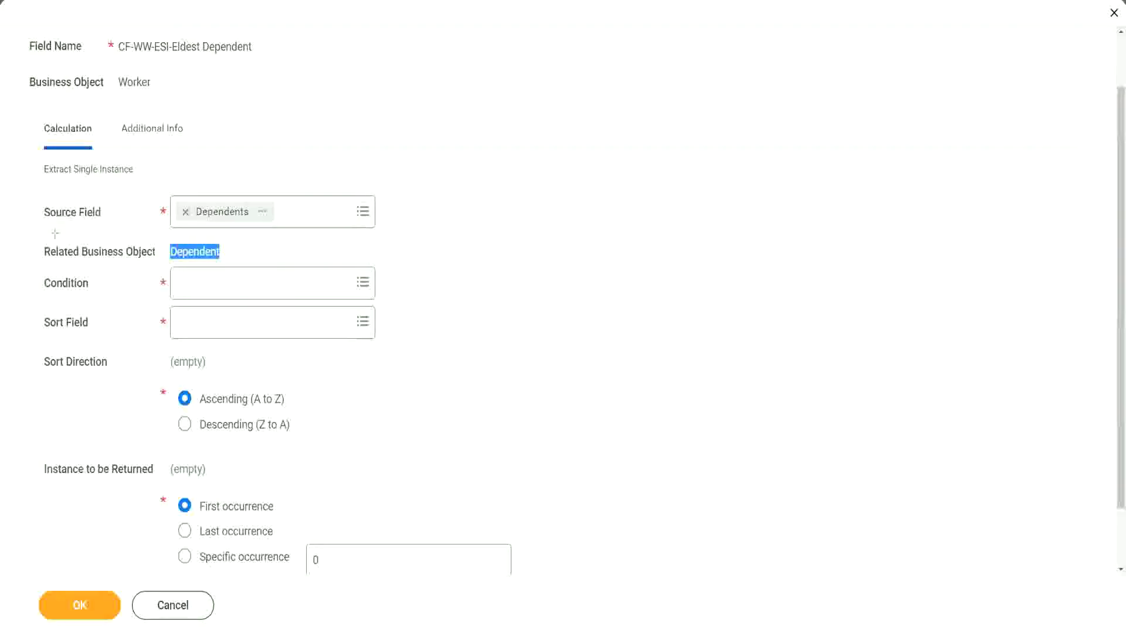
{"action": "left_click_drag", "start_coordinate": [36, 236], "coordinate": [245, 264]}
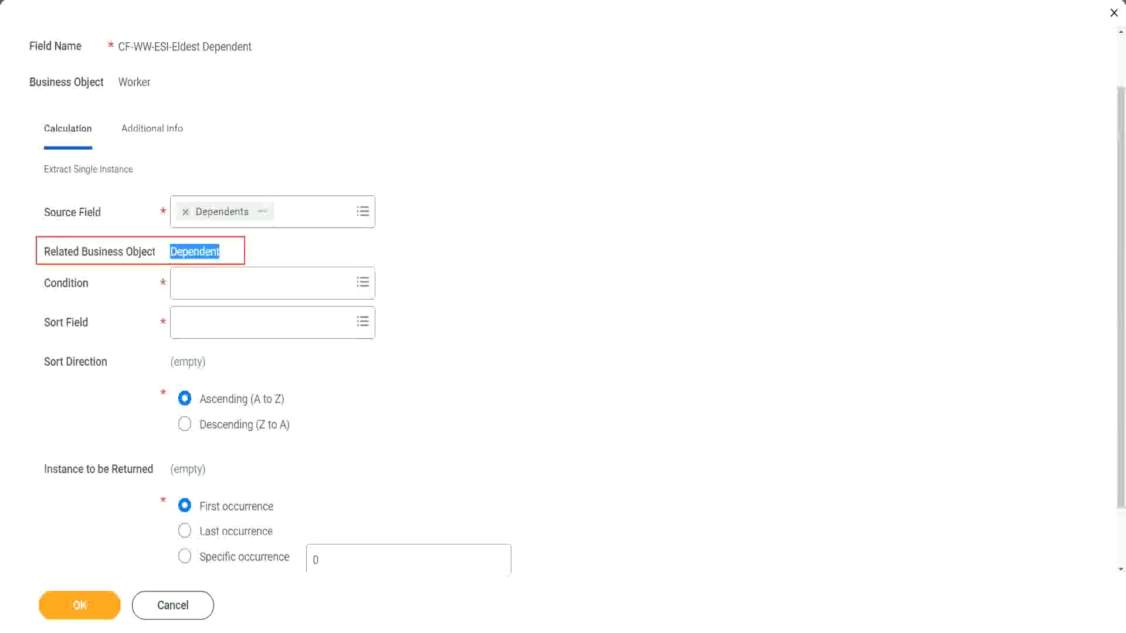
{"action": "left_click", "coordinate": [191, 255]}
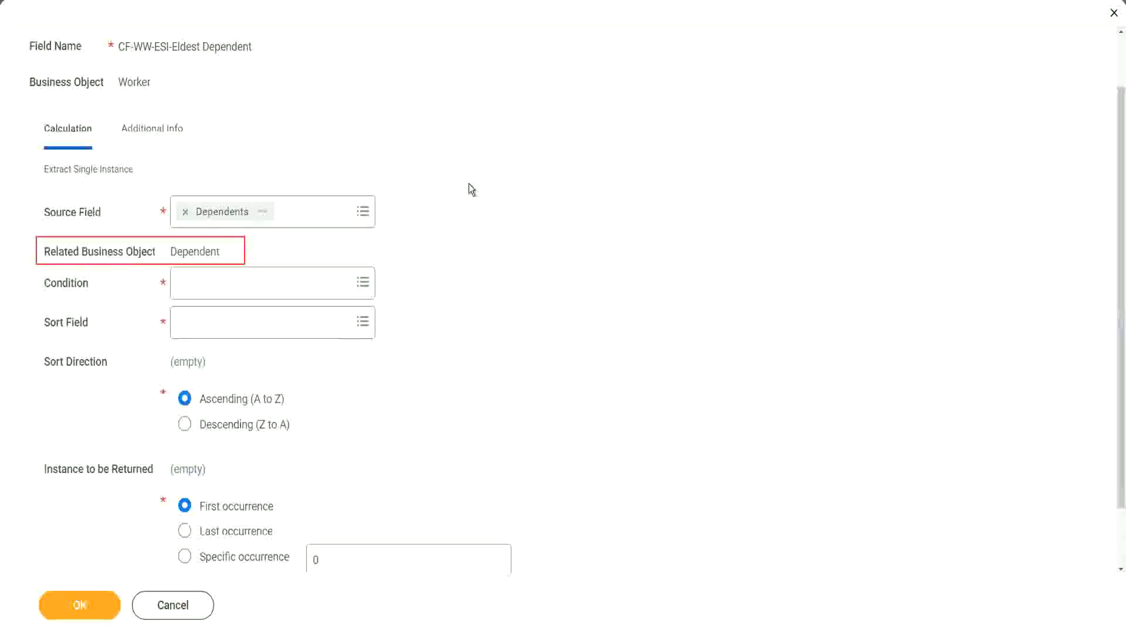
- Search 'is true' and set Is True as the extraction condition
{"action": "left_click", "coordinate": [214, 283]}
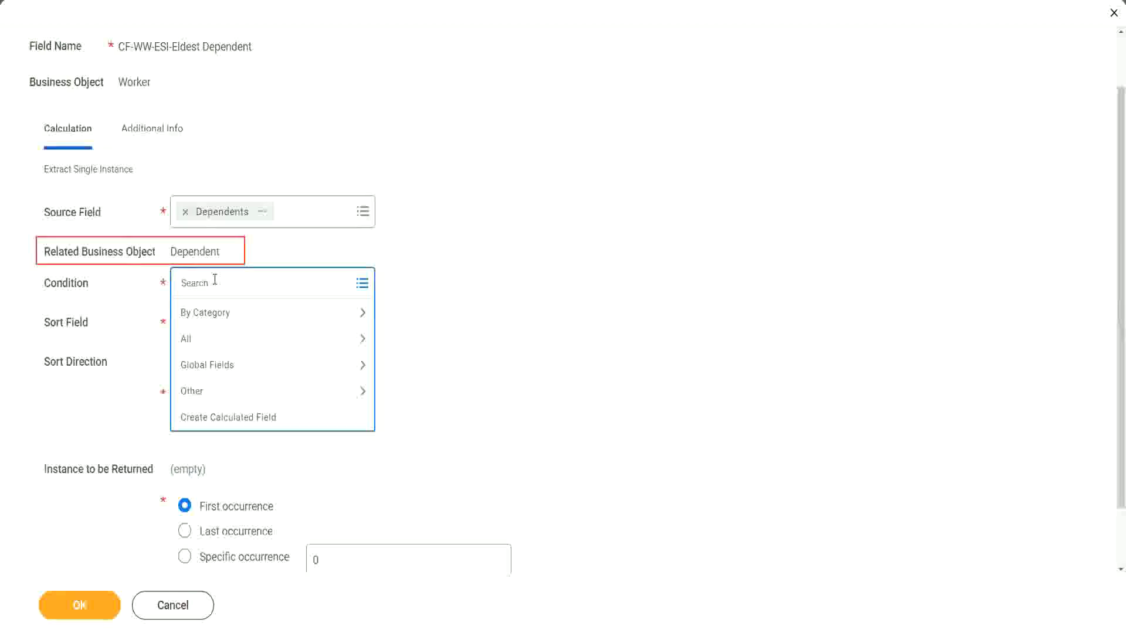
{"action": "type", "text": "s true"}
{"action": "key", "text": "Return"}
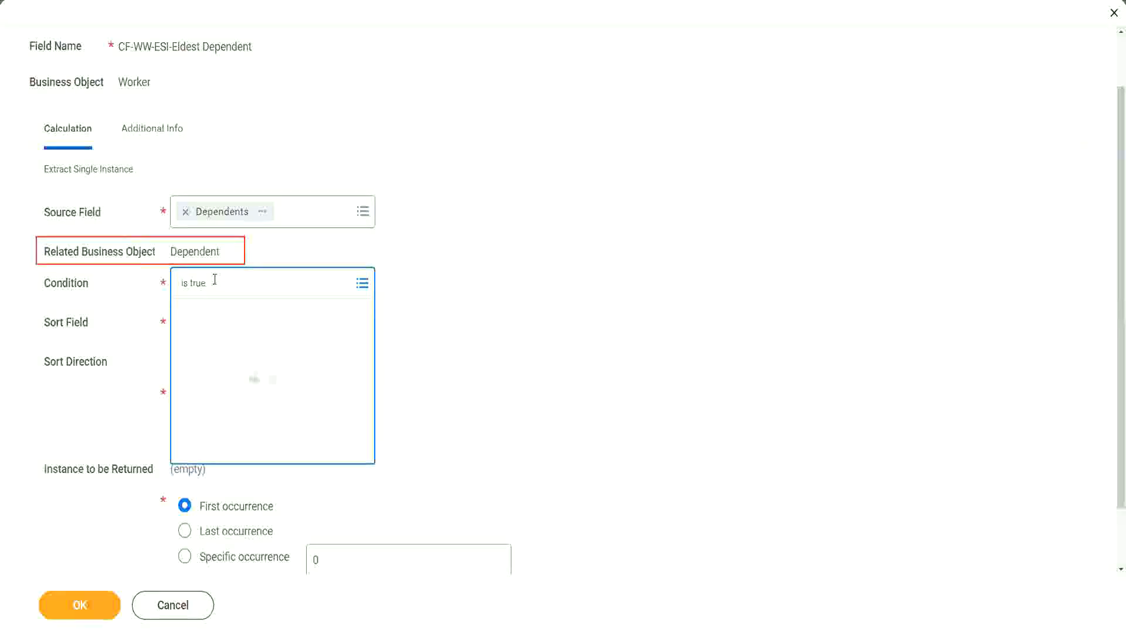
{"action": "left_click", "coordinate": [225, 349]}
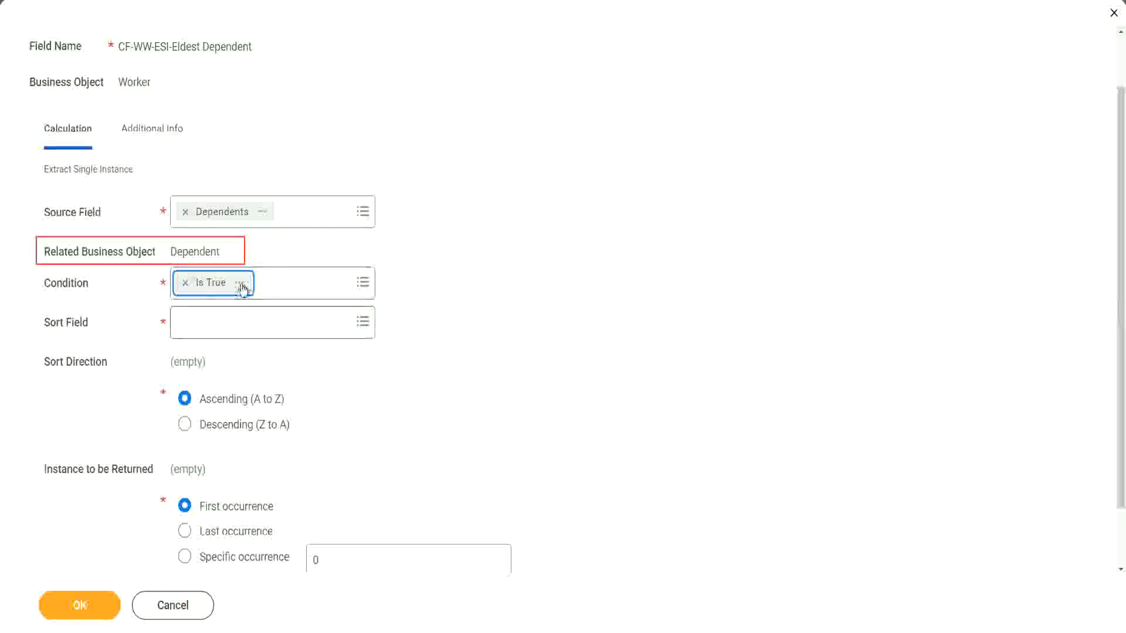
- Review the Is True field's details, a Workday-delivered Boolean, then close the popup
{"action": "left_click", "coordinate": [240, 285]}
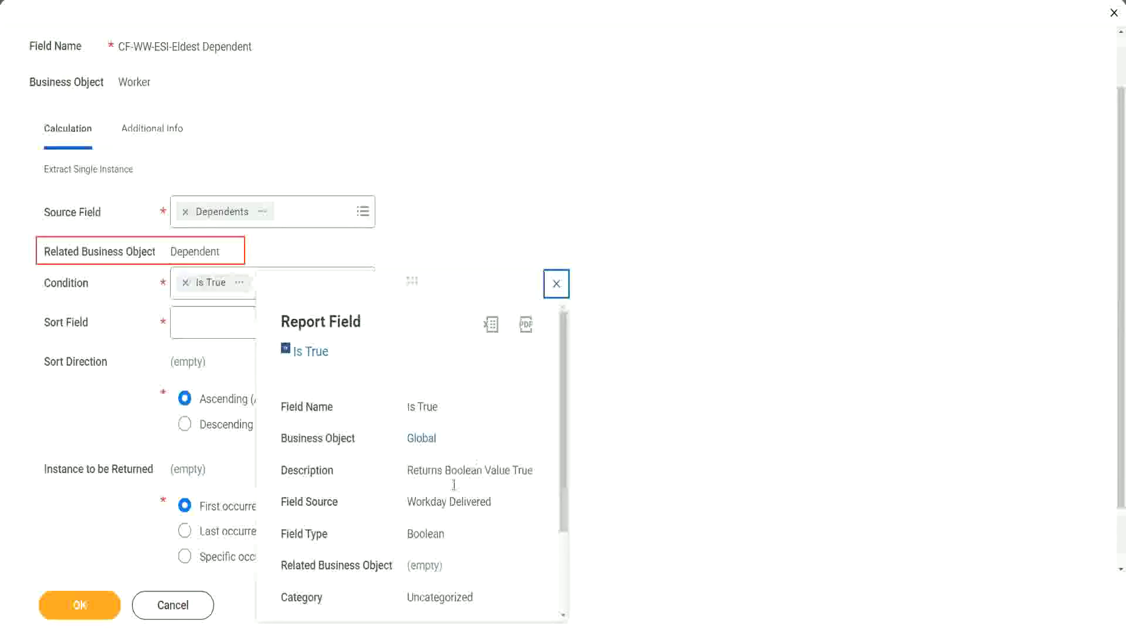
{"action": "left_click_drag", "start_coordinate": [409, 471], "coordinate": [529, 472]}
{"action": "left_click", "coordinate": [436, 500]}
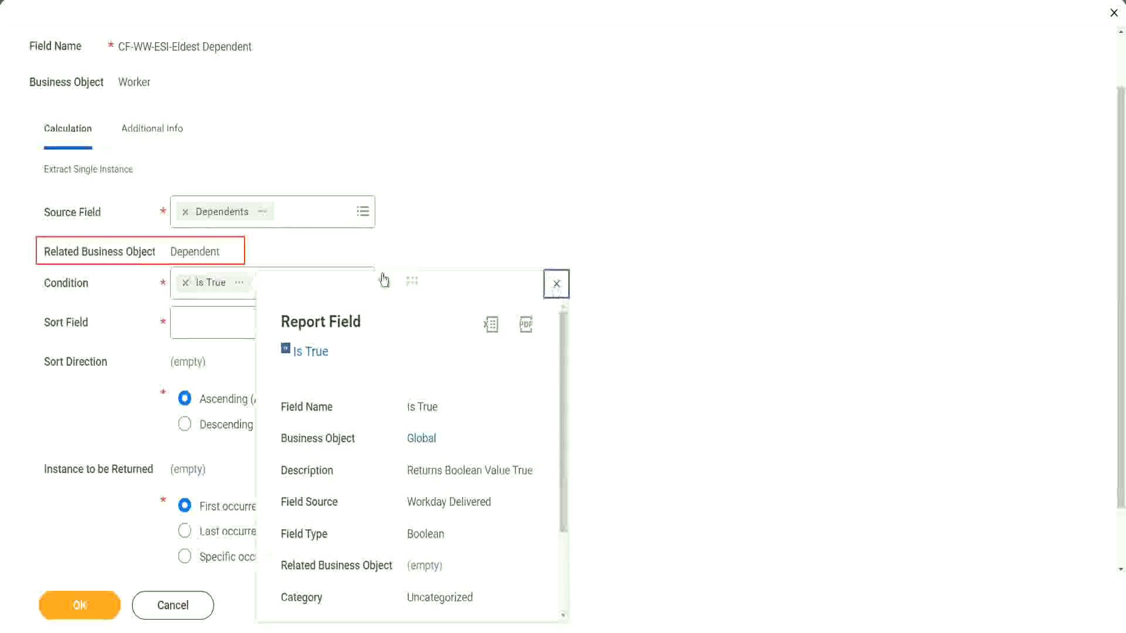
{"action": "left_click", "coordinate": [556, 285]}
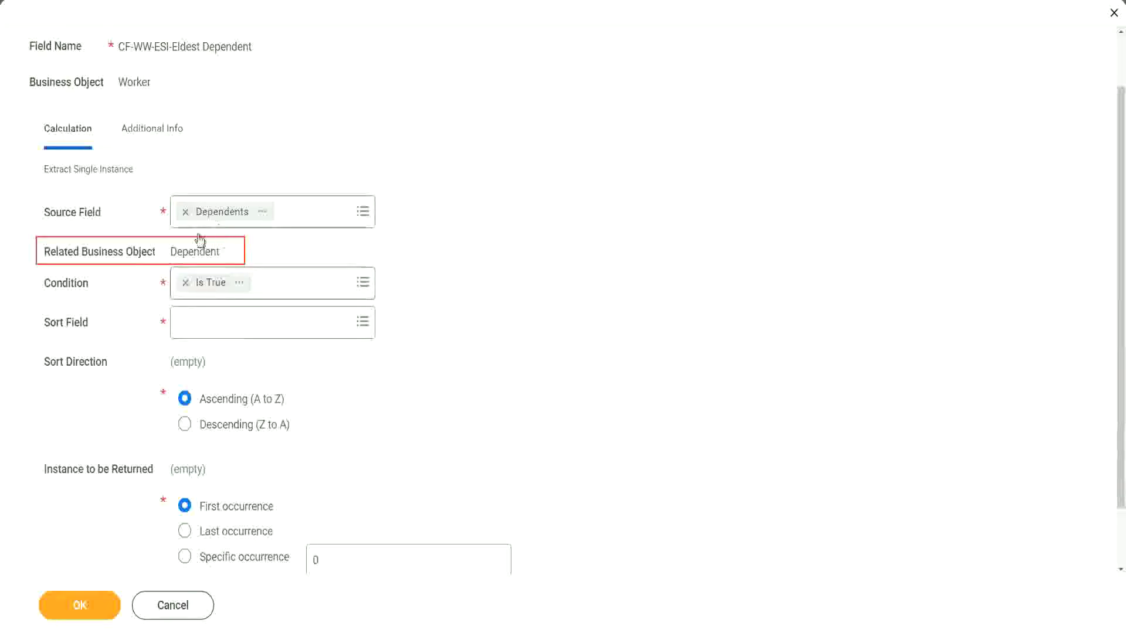
- Search 'age' in the Sort Field prompt and pick Age as the sort field
{"action": "left_click", "coordinate": [213, 323]}
{"action": "type", "text": "age"}
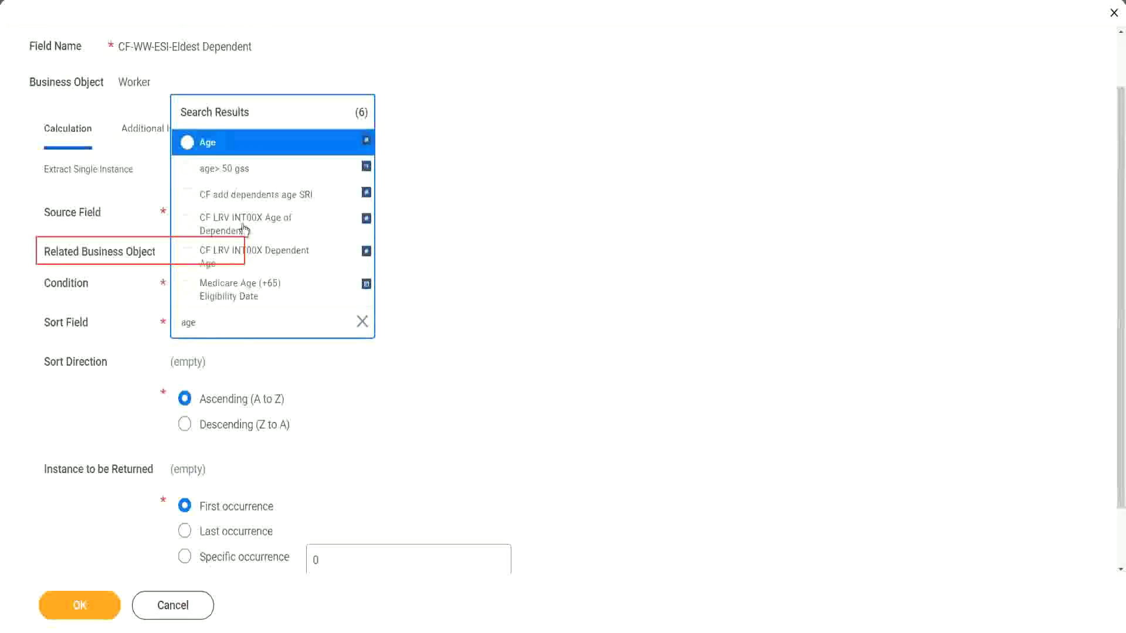
{"action": "left_click", "coordinate": [208, 144]}
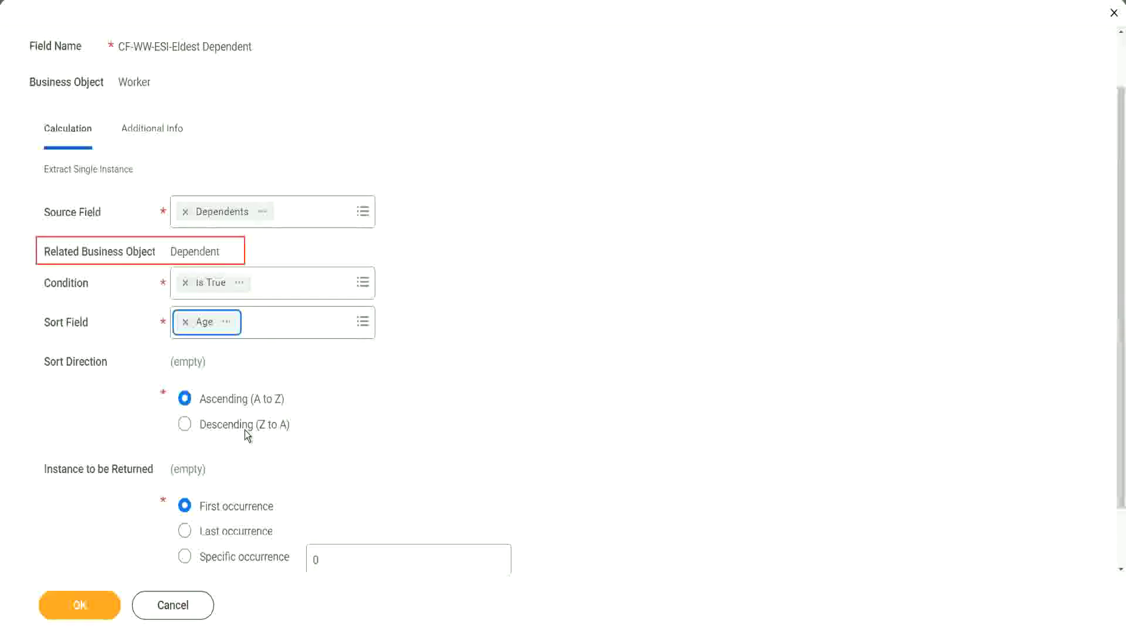
- Sort ages Descending (Z to A), save CF-WW-ESI-Eldest Dependent, and review the confirmation
{"action": "left_click", "coordinate": [245, 431]}
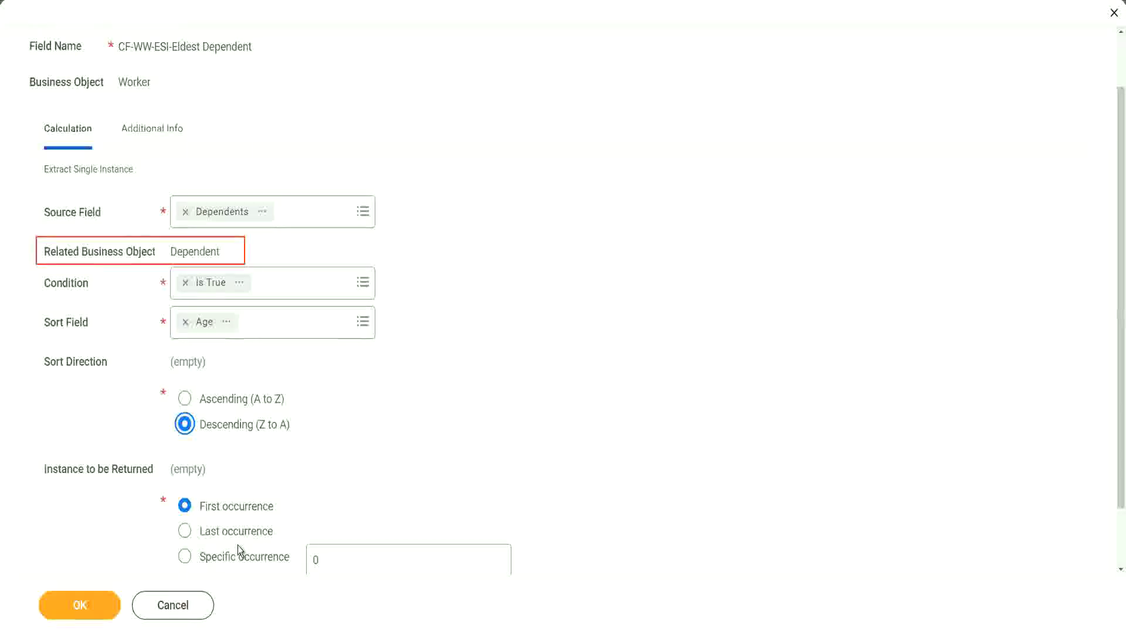
{"action": "mouse_move", "coordinate": [238, 546]}
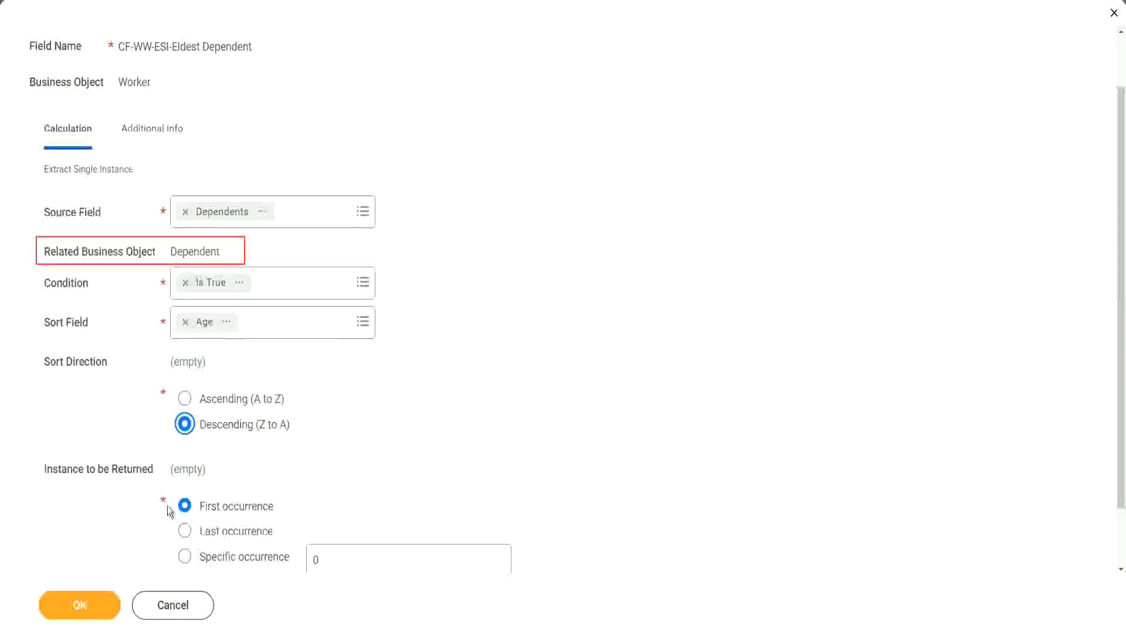
{"action": "left_click", "coordinate": [82, 606]}
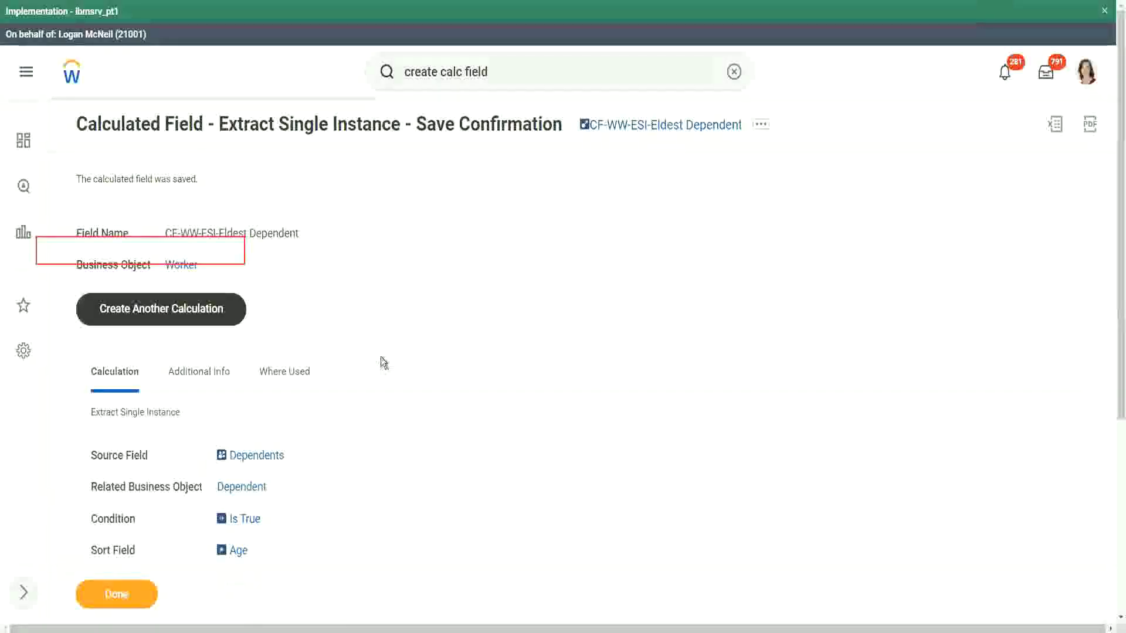
{"action": "scroll", "coordinate": [381, 362], "scroll_direction": "down", "scroll_amount": 2}
{"action": "mouse_move", "coordinate": [237, 422]}
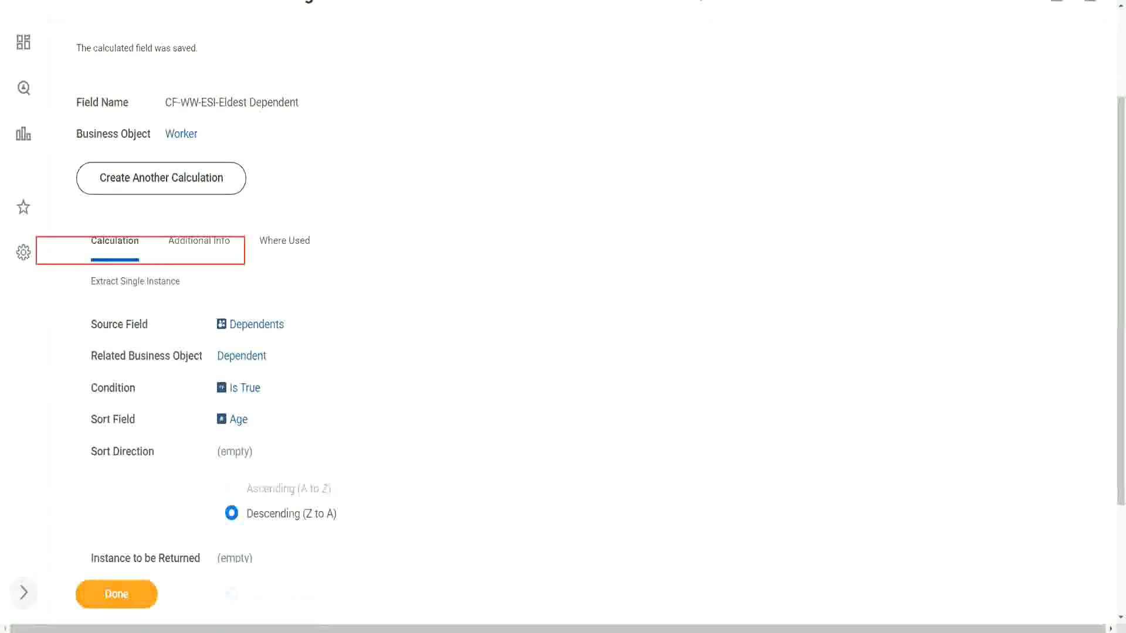
- In the Notepad++ 'new 8' notes, edit line 13 to read 'Eldest Dependent Child ??'
{"action": "key", "text": "alt+Tab"}
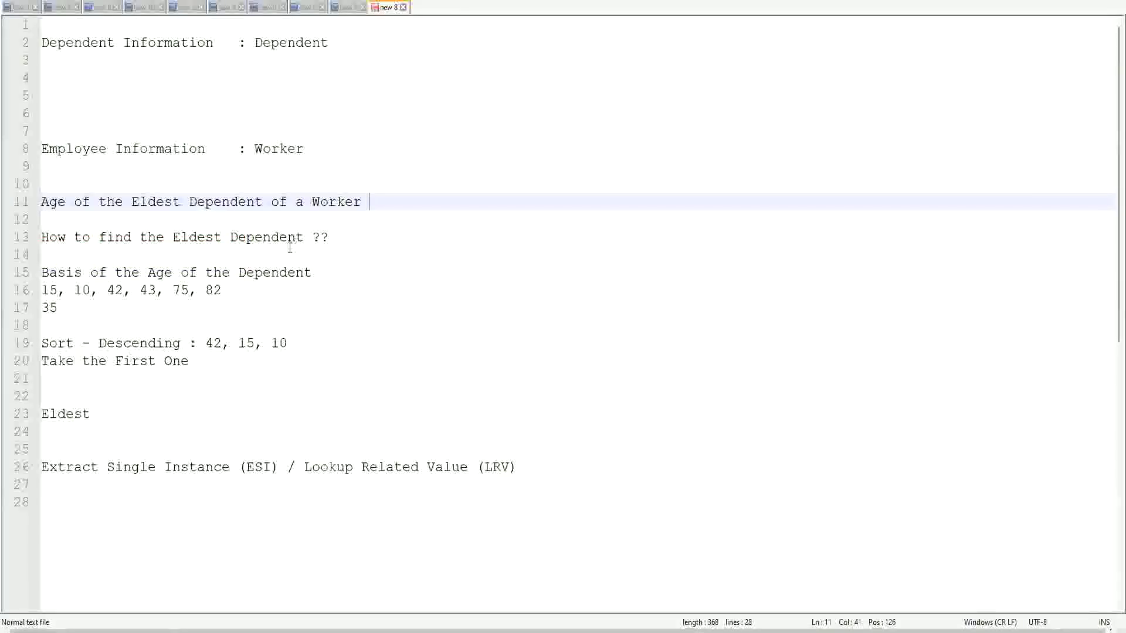
{"action": "double_click", "coordinate": [266, 239]}
{"action": "type", "text": "Child "}
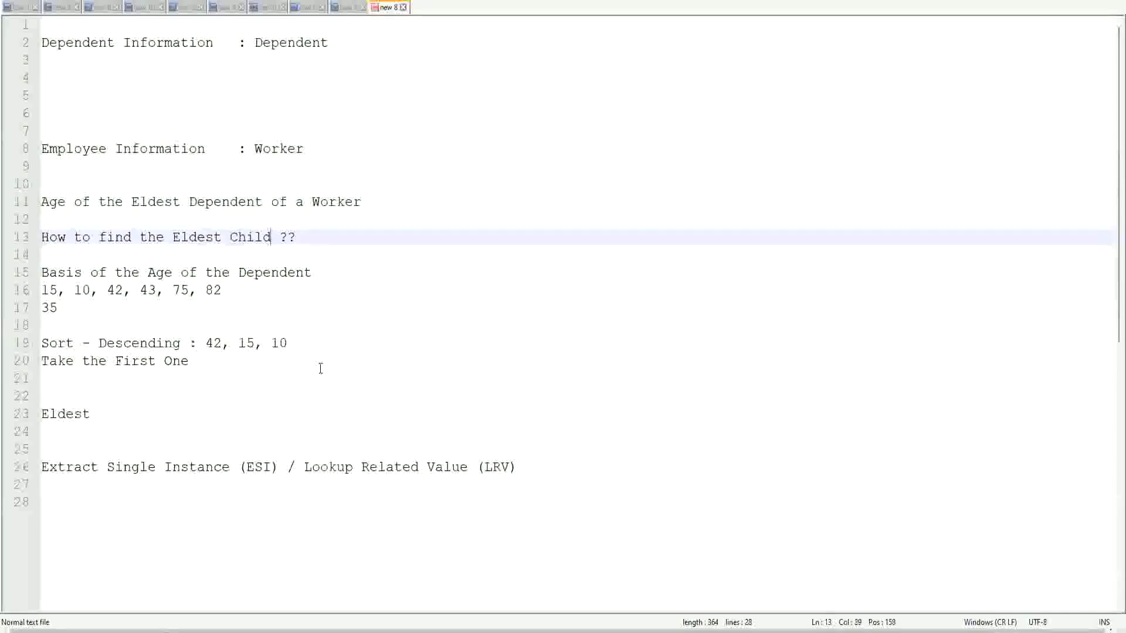
{"action": "type", "text": "as a"}
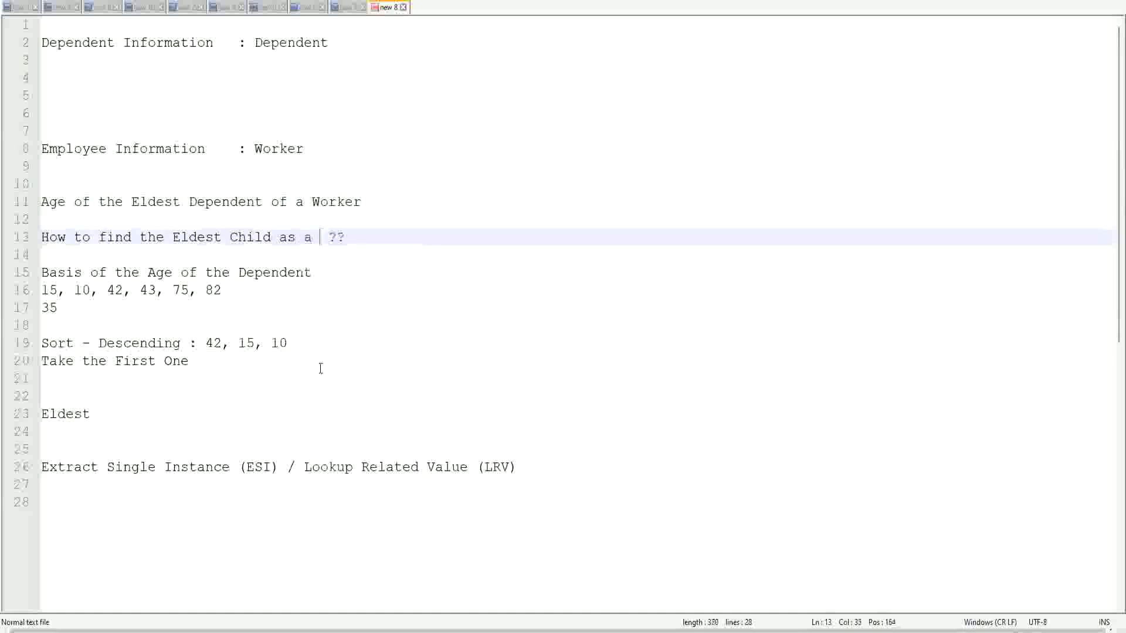
{"action": "key", "text": "BackSpace"}
{"action": "key", "text": "BackSpace"}
{"action": "key", "text": "BackSpace"}
{"action": "key", "text": "BackSpace"}
{"action": "key", "text": "BackSpace"}
{"action": "key", "text": "BackSpace"}
{"action": "key", "text": "BackSpace"}
{"action": "key", "text": "BackSpace"}
{"action": "key", "text": "BackSpace"}
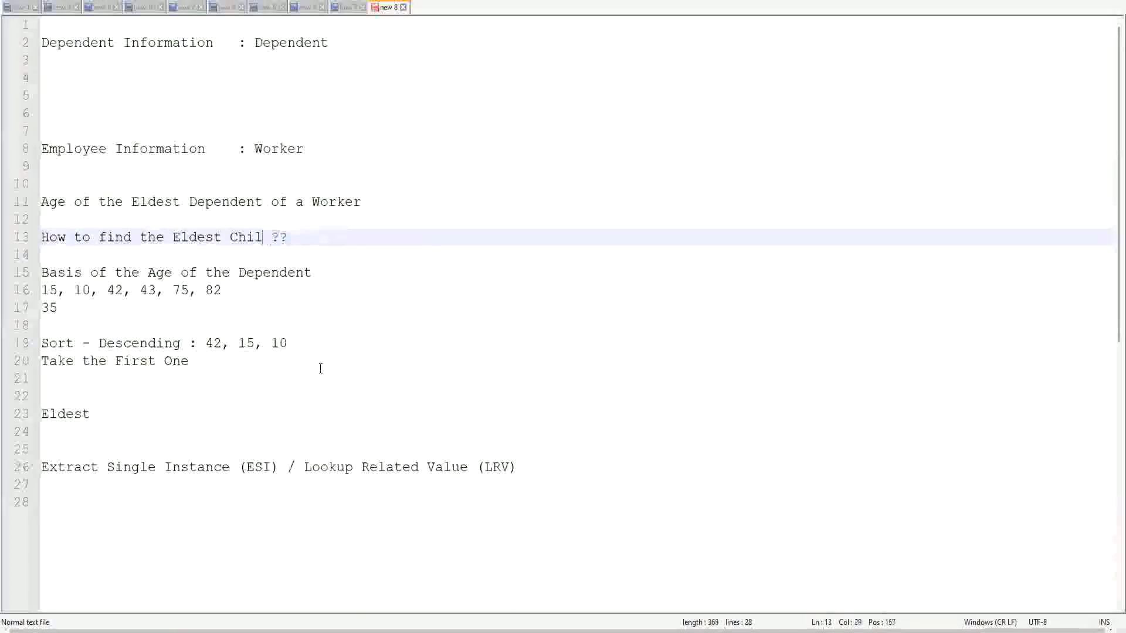
{"action": "type", "text": "Dependent "}
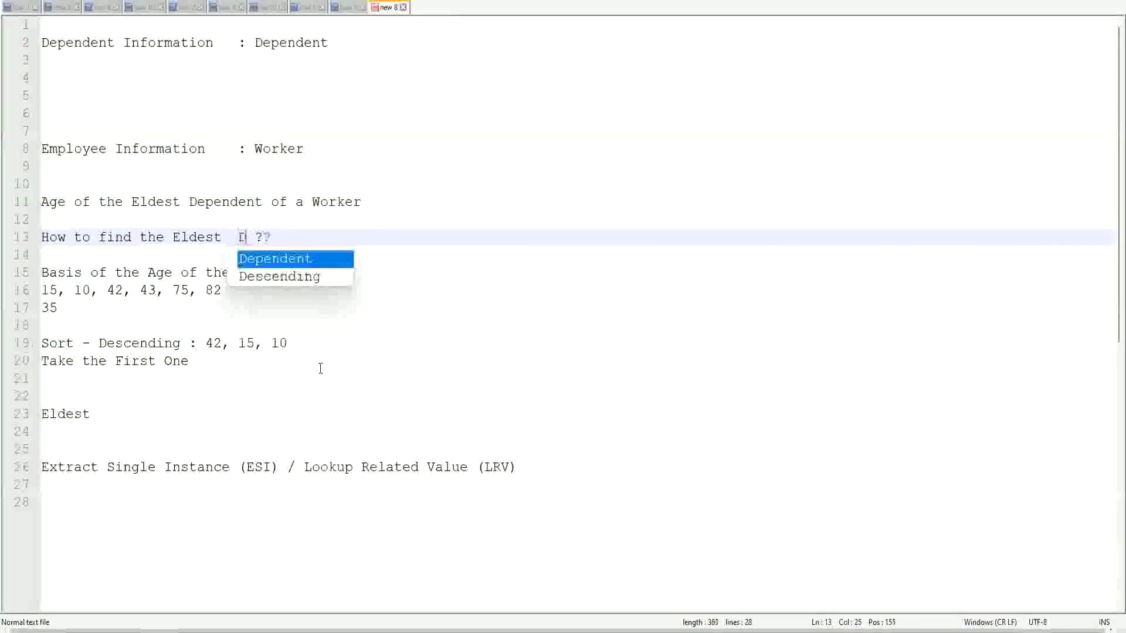
{"action": "type", "text": "Child"}
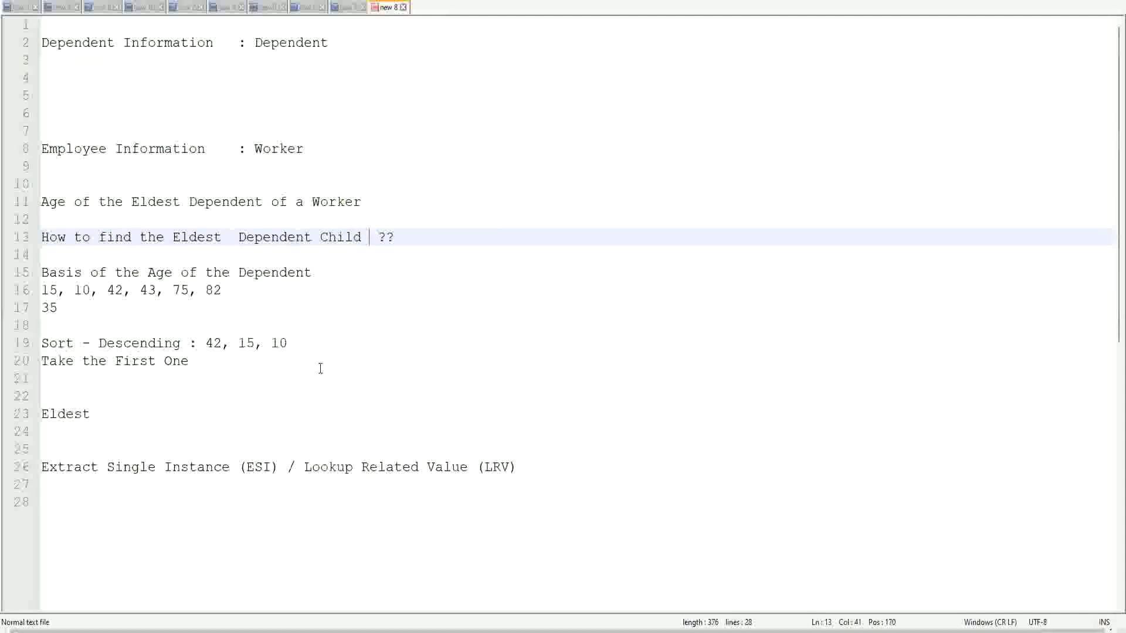
{"action": "left_click", "coordinate": [227, 236]}
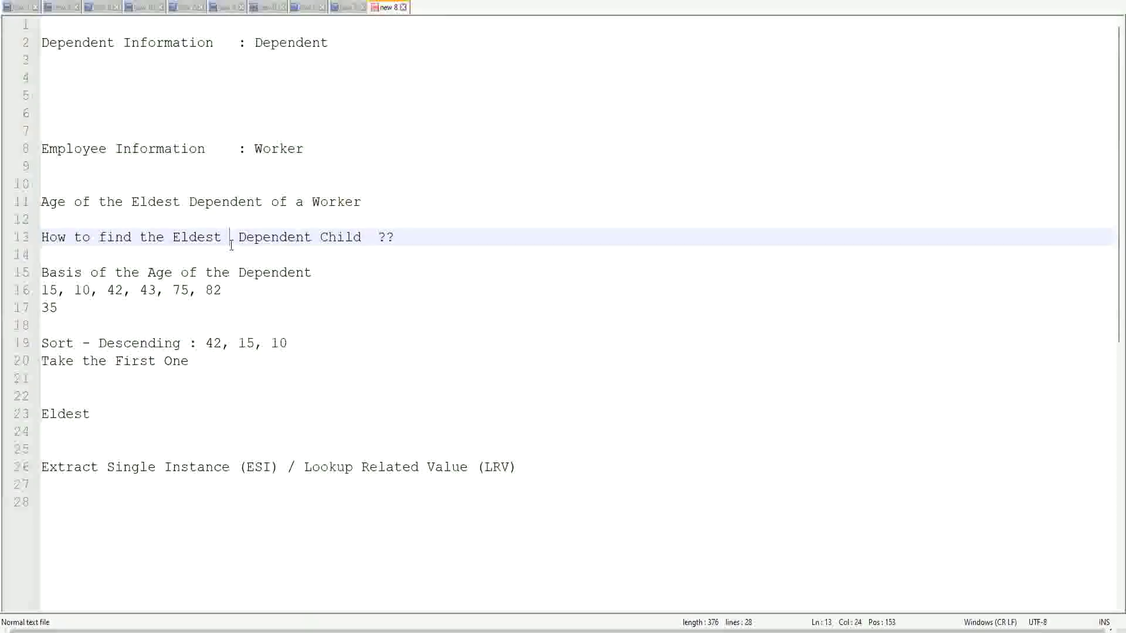
{"action": "key", "text": "Delete"}
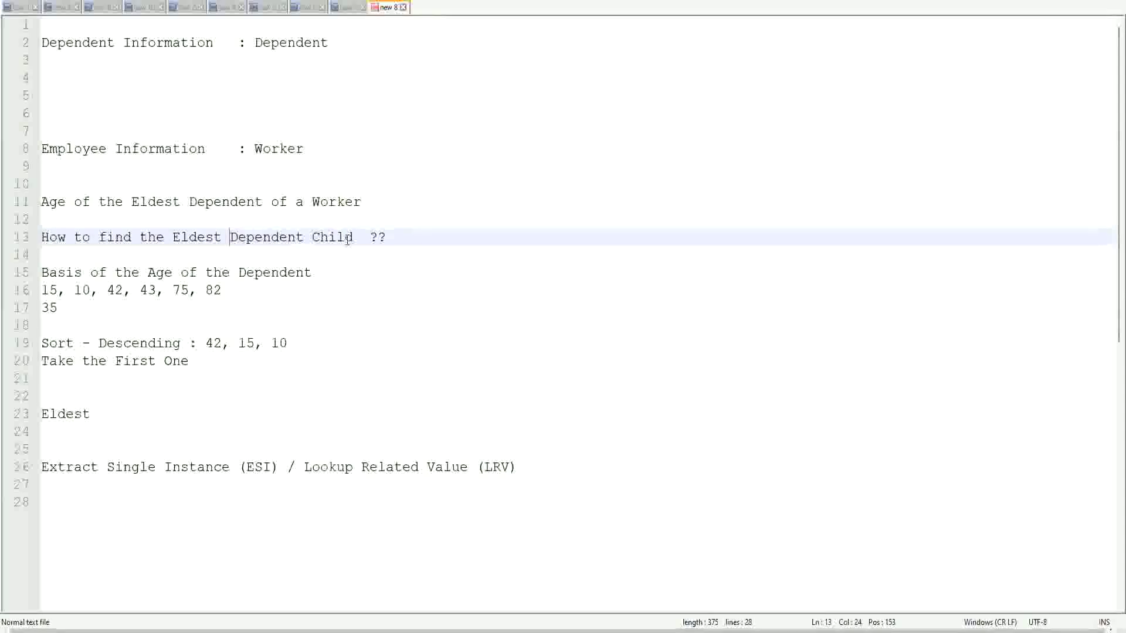
{"action": "left_click_drag", "start_coordinate": [231, 236], "coordinate": [354, 236]}
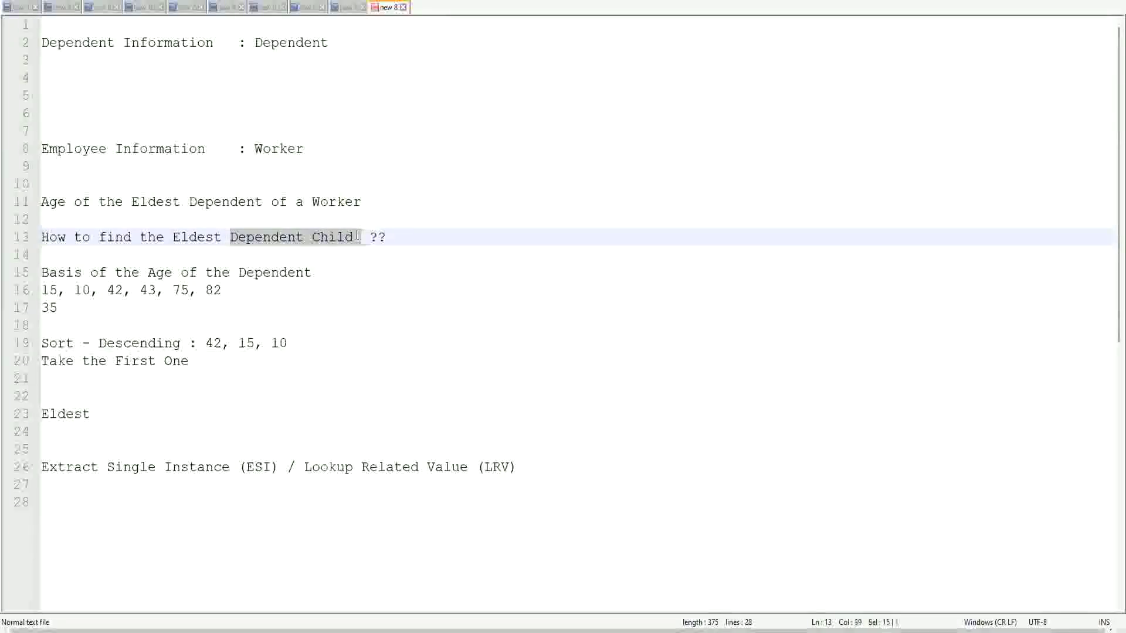
{"action": "left_click", "coordinate": [287, 241]}
{"action": "left_click", "coordinate": [337, 242]}
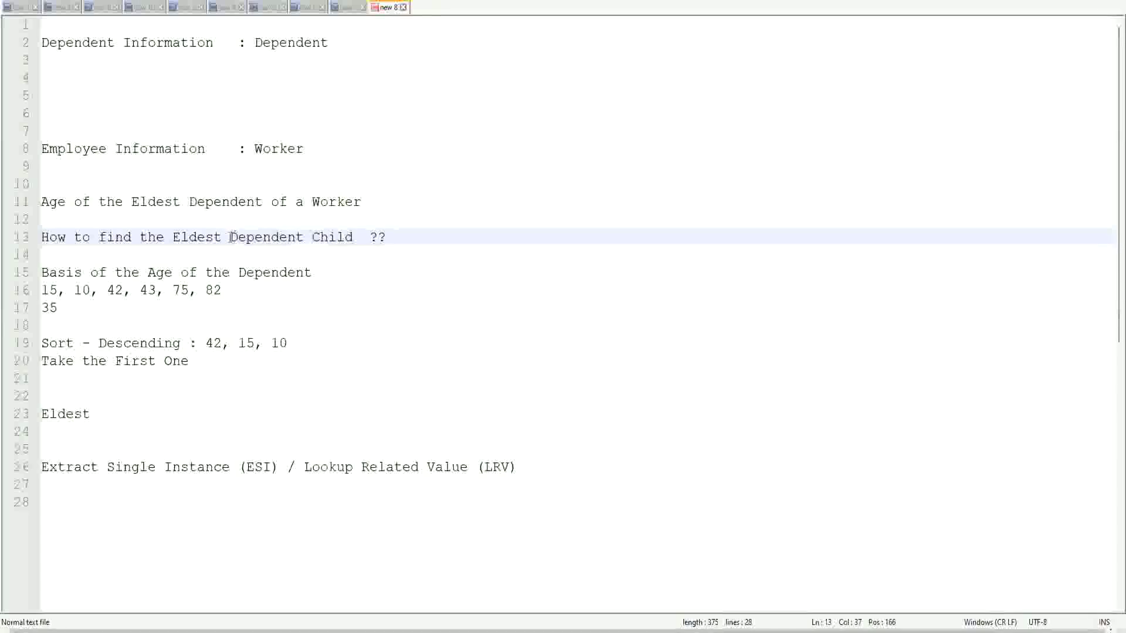
{"action": "left_click_drag", "start_coordinate": [229, 238], "coordinate": [355, 238]}
{"action": "left_click", "coordinate": [343, 237]}
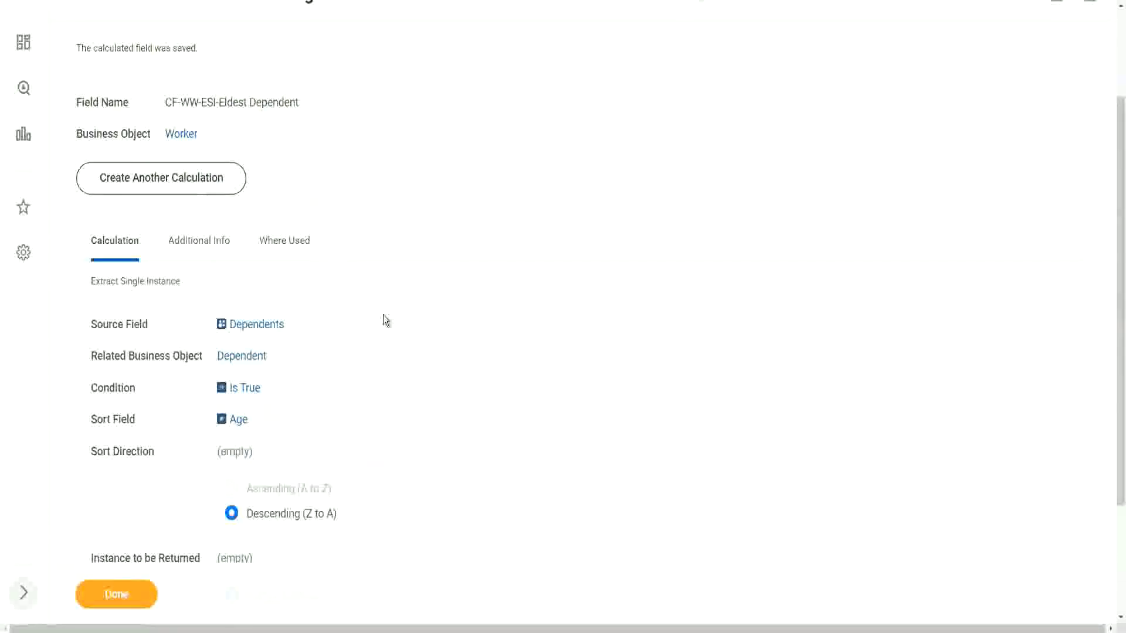
- Review the Save Confirmation page and open related actions for CF-WW-ESI-Eldest Dependent
{"action": "scroll", "coordinate": [439, 277], "scroll_direction": "up", "scroll_amount": 2}
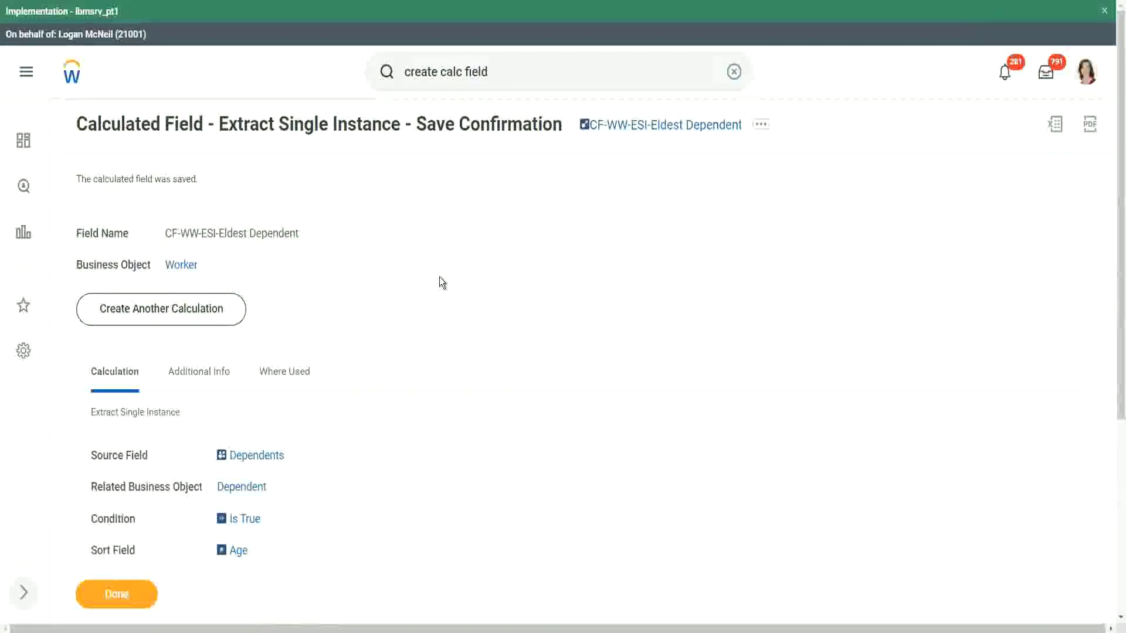
{"action": "scroll", "coordinate": [442, 282], "scroll_direction": "down", "scroll_amount": 1}
{"action": "scroll", "coordinate": [445, 284], "scroll_direction": "down", "scroll_amount": 1}
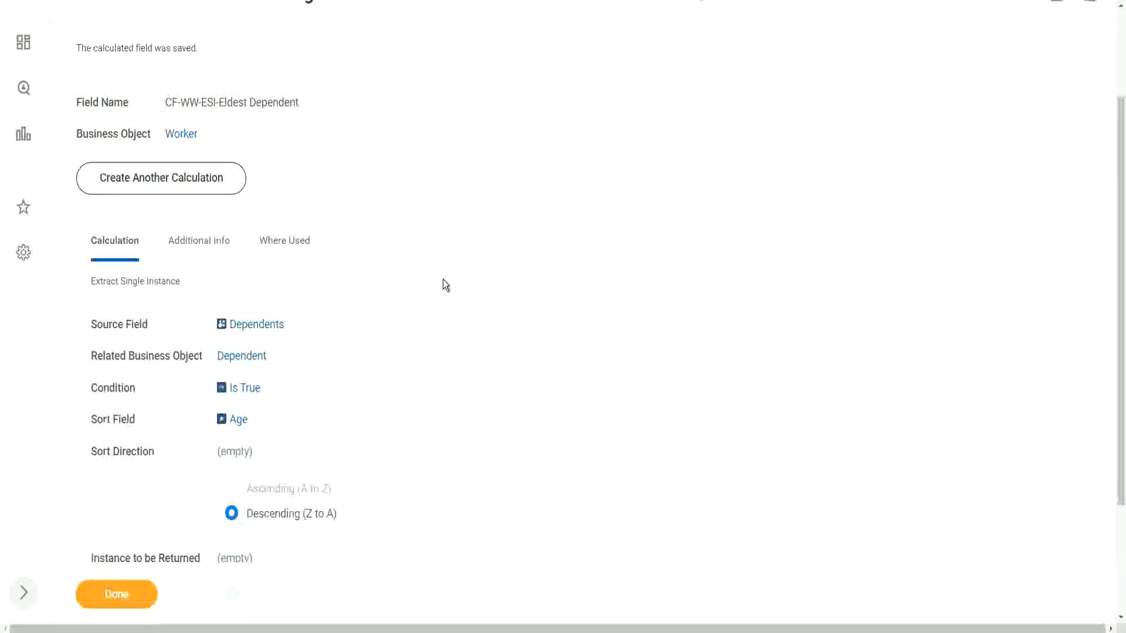
{"action": "scroll", "coordinate": [445, 285], "scroll_direction": "up", "scroll_amount": 1}
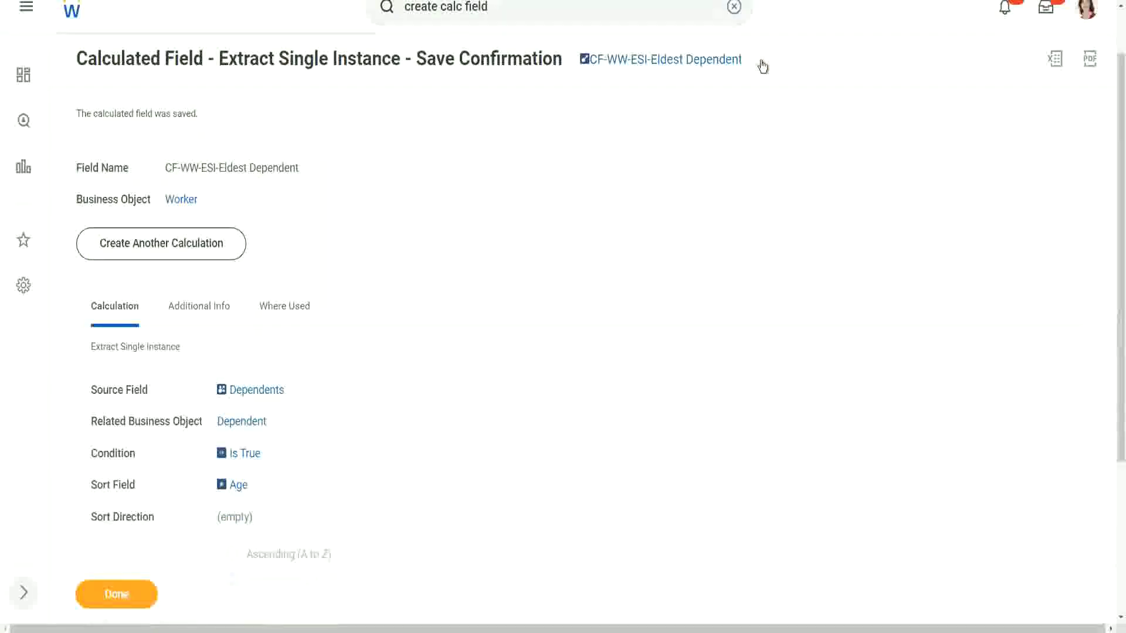
{"action": "mouse_move", "coordinate": [761, 63]}
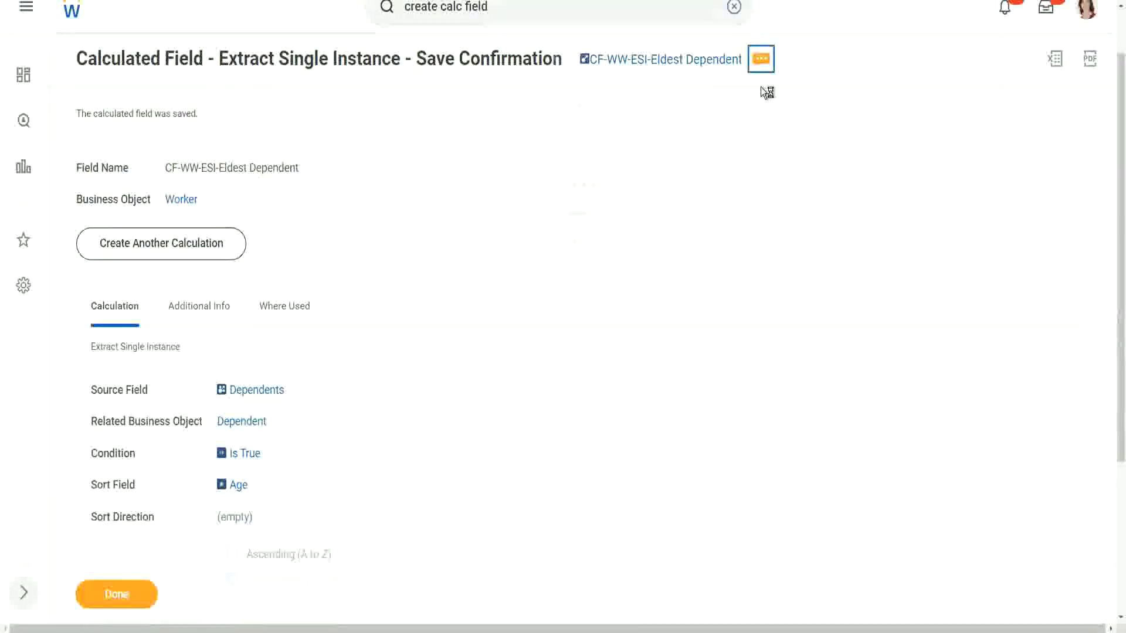
{"action": "left_click", "coordinate": [761, 61]}
- Edit the field via Calculated Field > Edit, renamed CF-WW-ESI-Eldest Dependent Child, and open Condition choices
{"action": "mouse_move", "coordinate": [611, 131]}
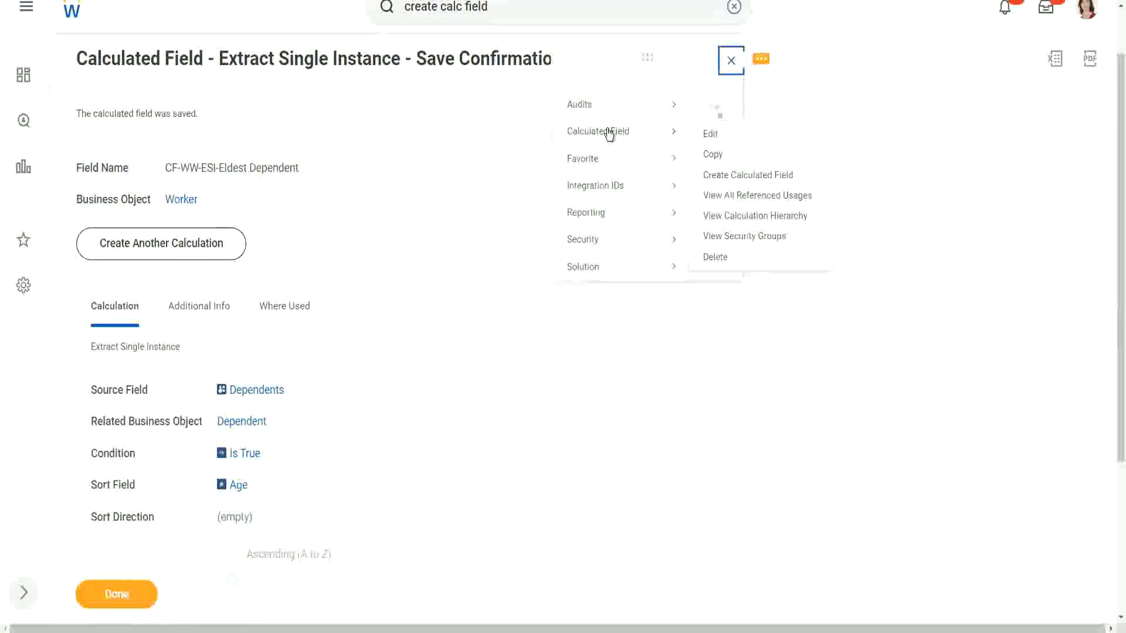
{"action": "left_click", "coordinate": [710, 135]}
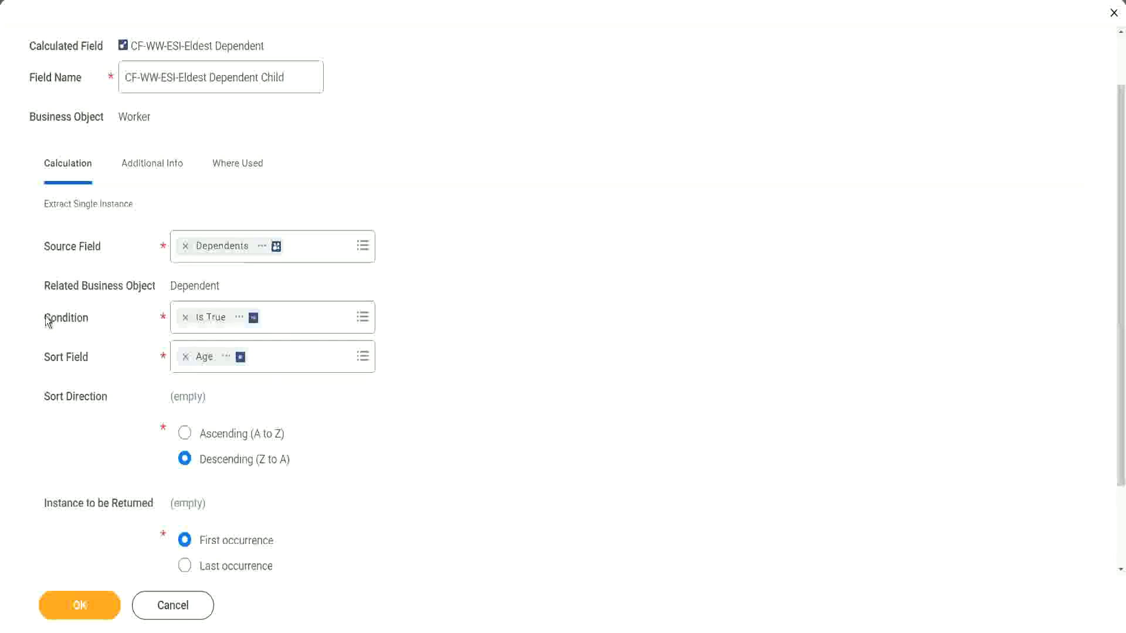
{"action": "left_click", "coordinate": [86, 320]}
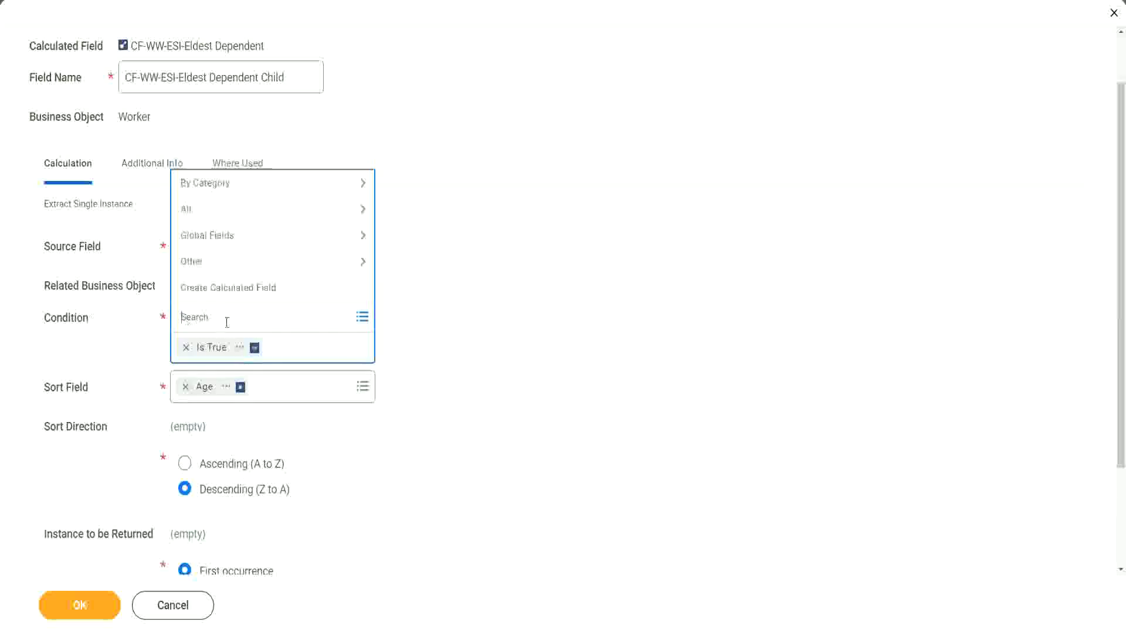